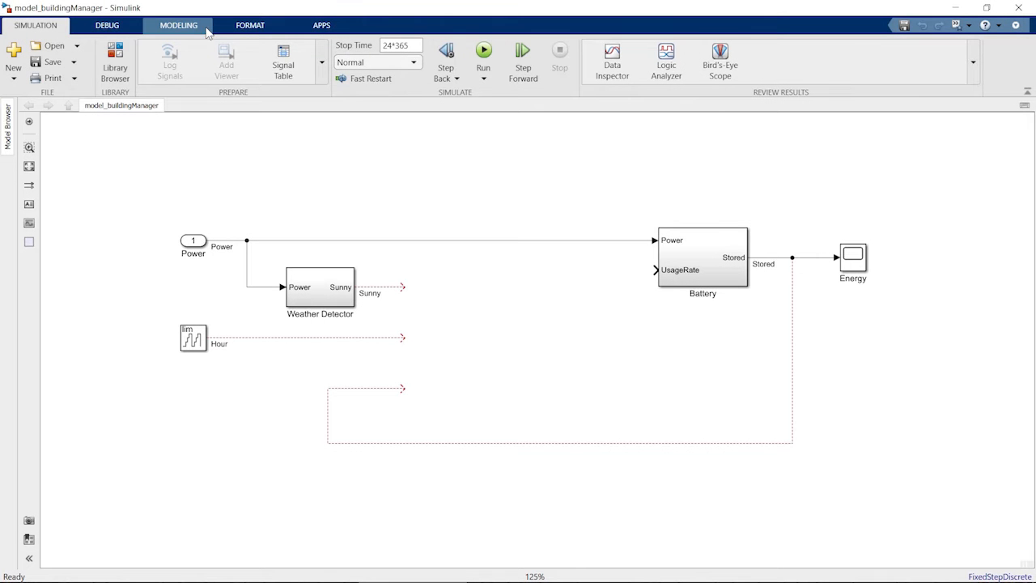
Step: Open the model's configuration parameters to review the solver settings, then close them without changes
left_click(187, 25)
left_click(359, 58)
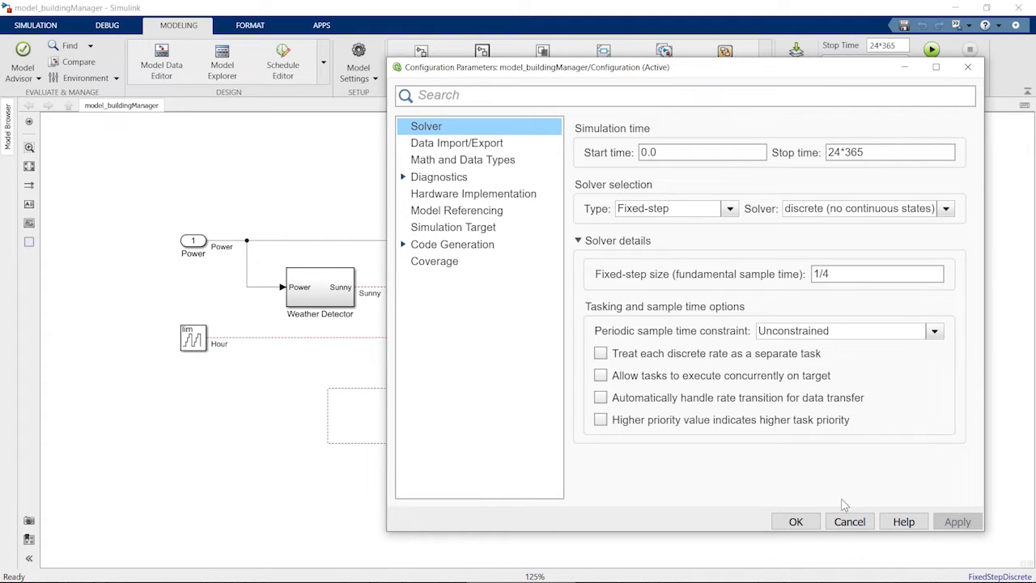
left_click(801, 522)
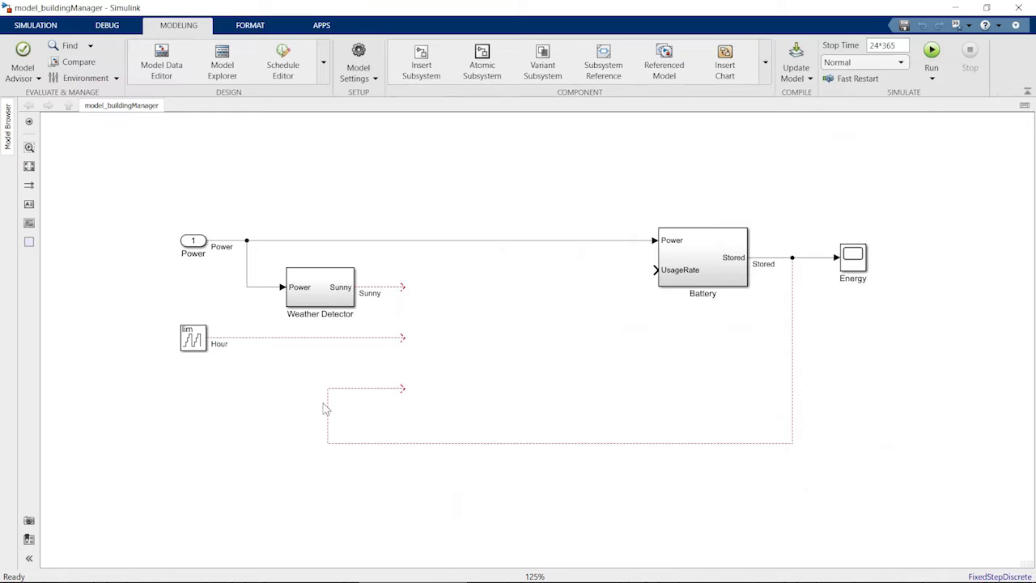
Step: Add a Stateflow Chart block from the library into the model between Weather Detector and Battery
left_click(35, 25)
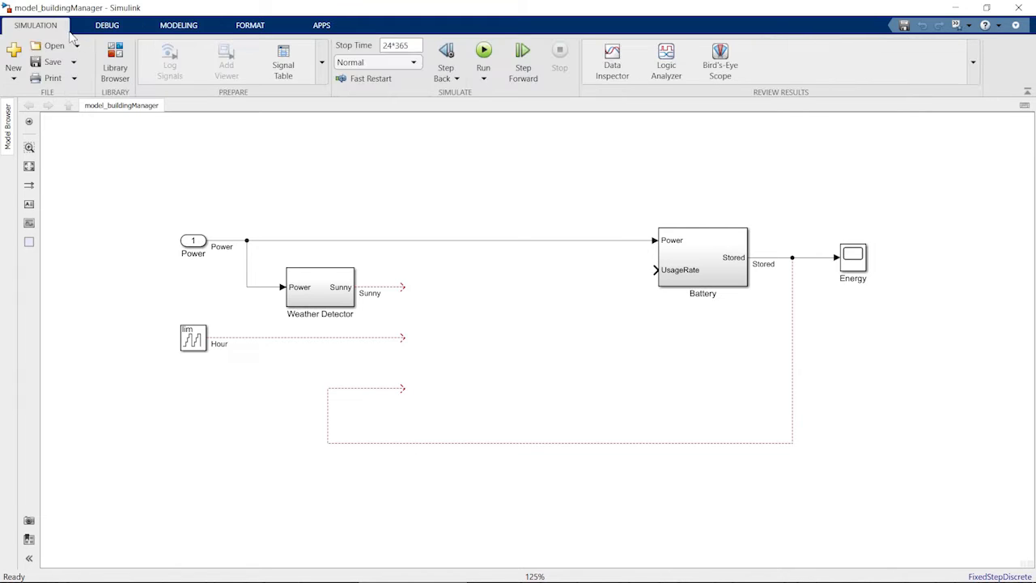
left_click(114, 65)
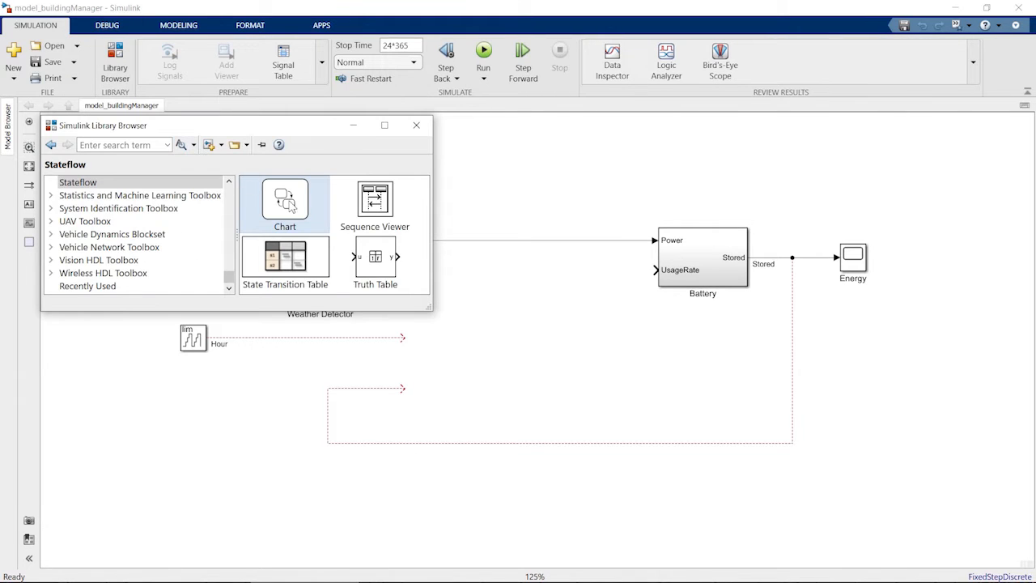
left_click_drag(296, 205, 515, 313)
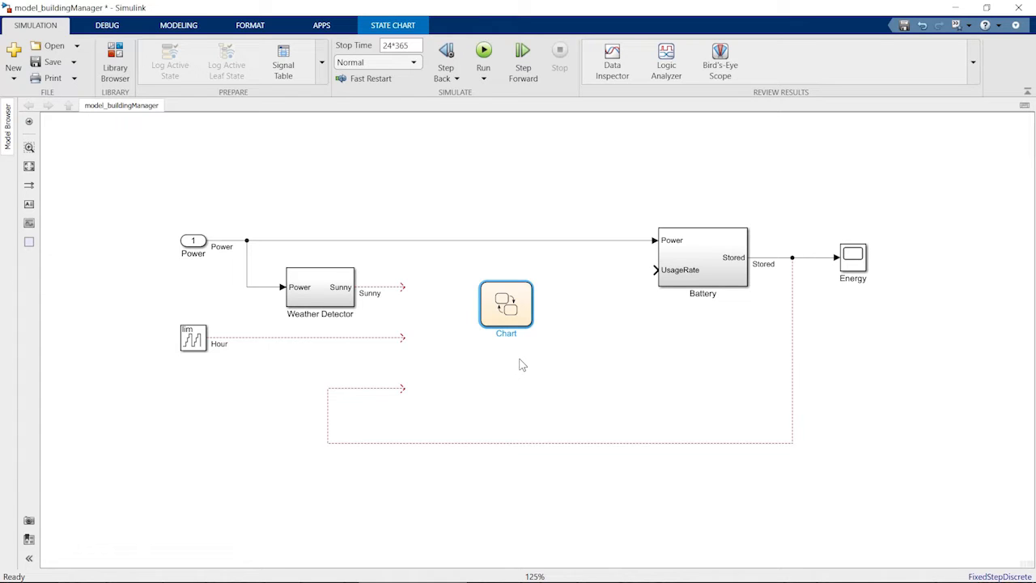
Step: Connect the Sunny, Hour and Stored signals to the chart's inputs
left_click_drag(405, 287, 480, 304)
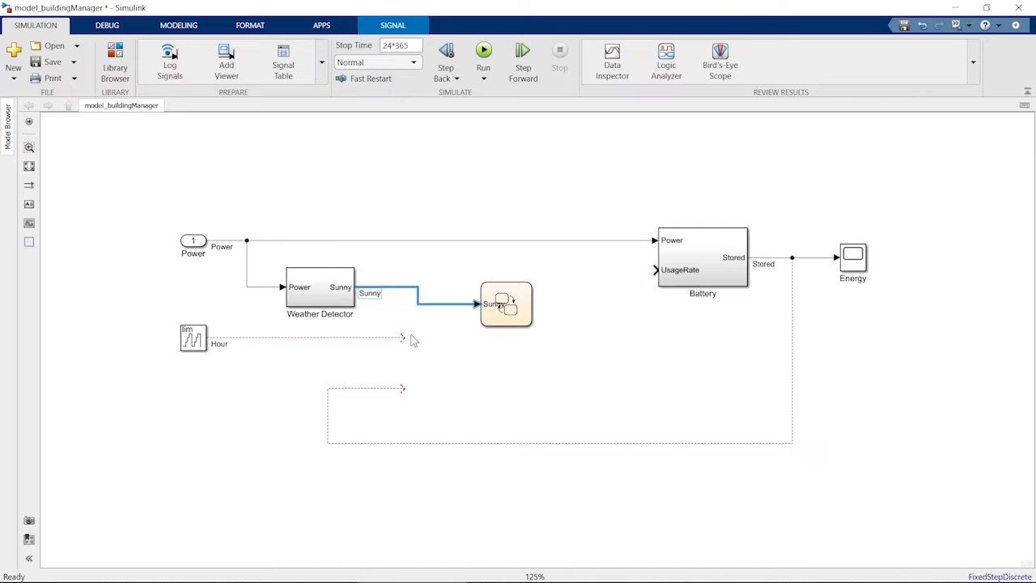
left_click_drag(404, 338, 477, 317)
left_click_drag(405, 392, 477, 317)
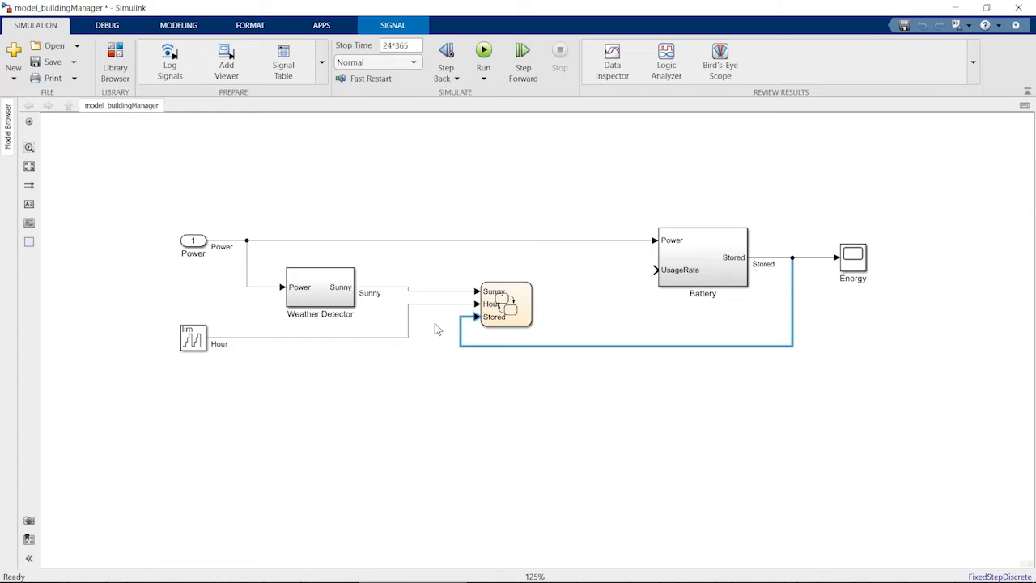
Step: Enlarge the chart block and reroute the Hour and Stored signal lines neatly
left_click(525, 312)
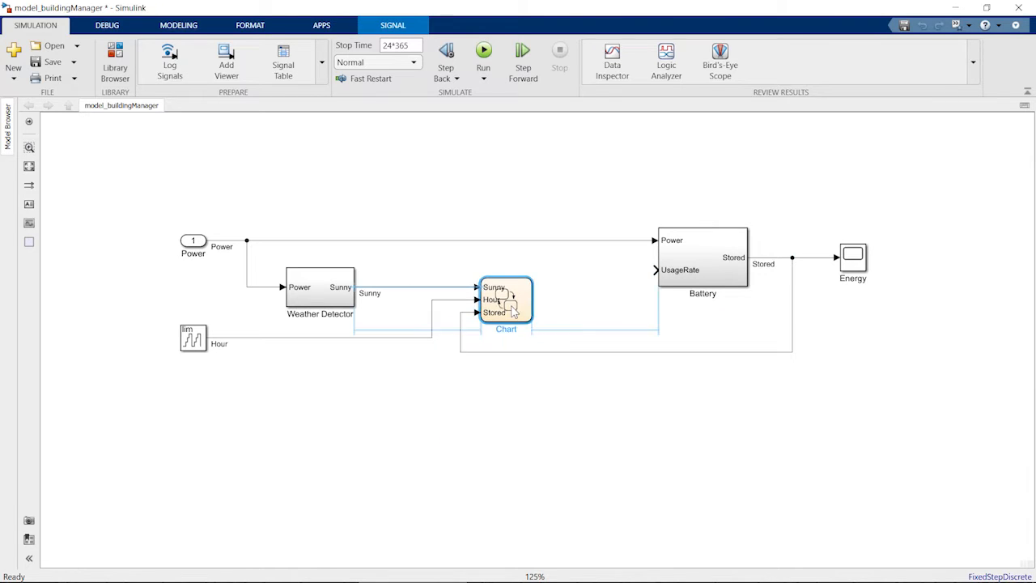
left_click_drag(532, 326, 592, 399)
left_click_drag(440, 395, 392, 397)
left_click_drag(532, 419, 532, 465)
left_click(607, 425)
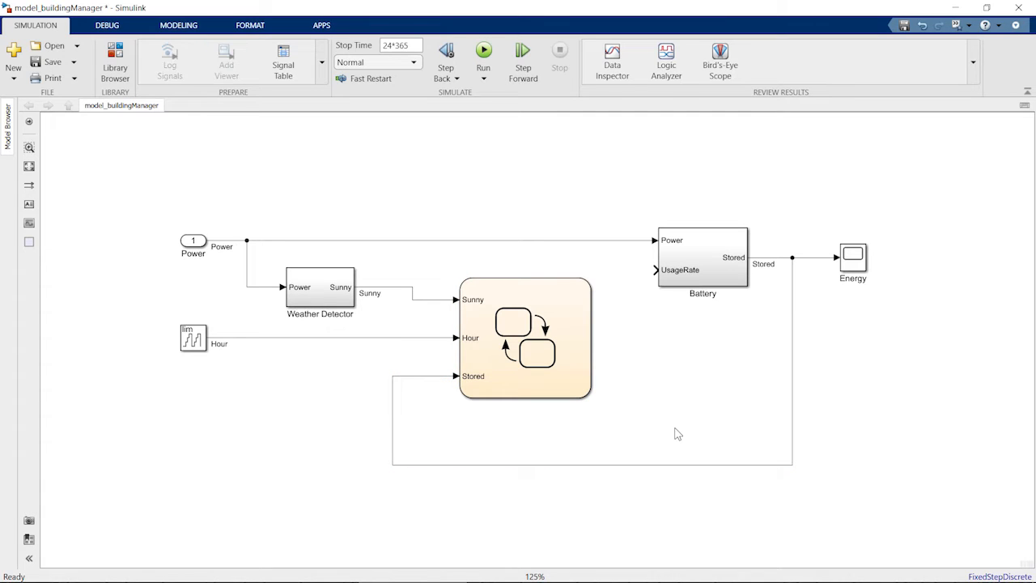
Step: Rename the chart block Building Manager
left_click(523, 386)
double_click(525, 405)
type("Building Manager")
left_click(613, 426)
Step: Open the chart and draw a state named UseGrid
double_click(566, 374)
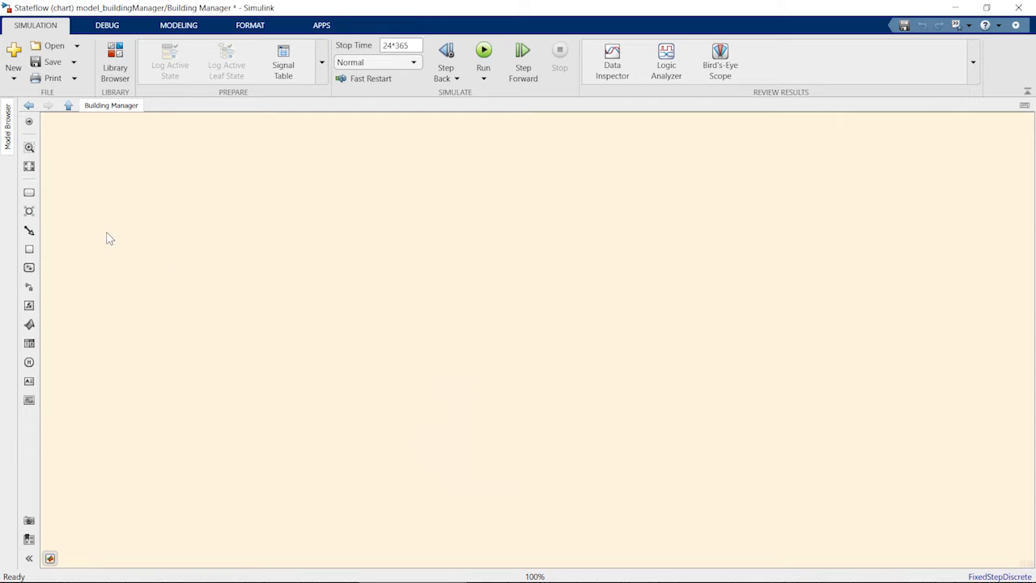
left_click_drag(29, 192, 337, 297)
scroll(322, 327, "up", 1)
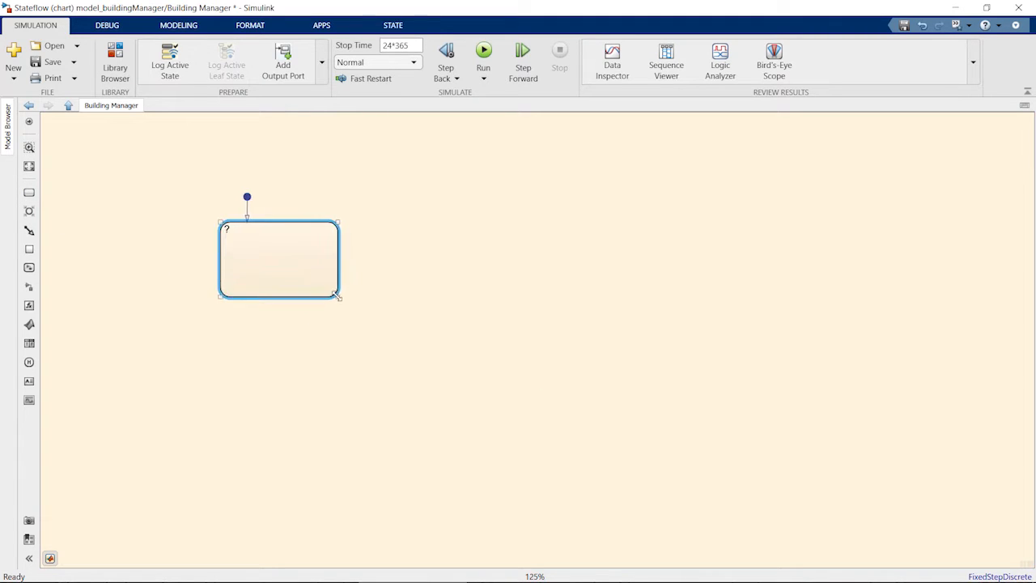
type("UseGrid")
Step: Duplicate the state to the right and rename the copy UseBattery
left_click_drag(256, 259, 614, 259)
left_click(601, 229)
key("shift+End")
type("Battery")
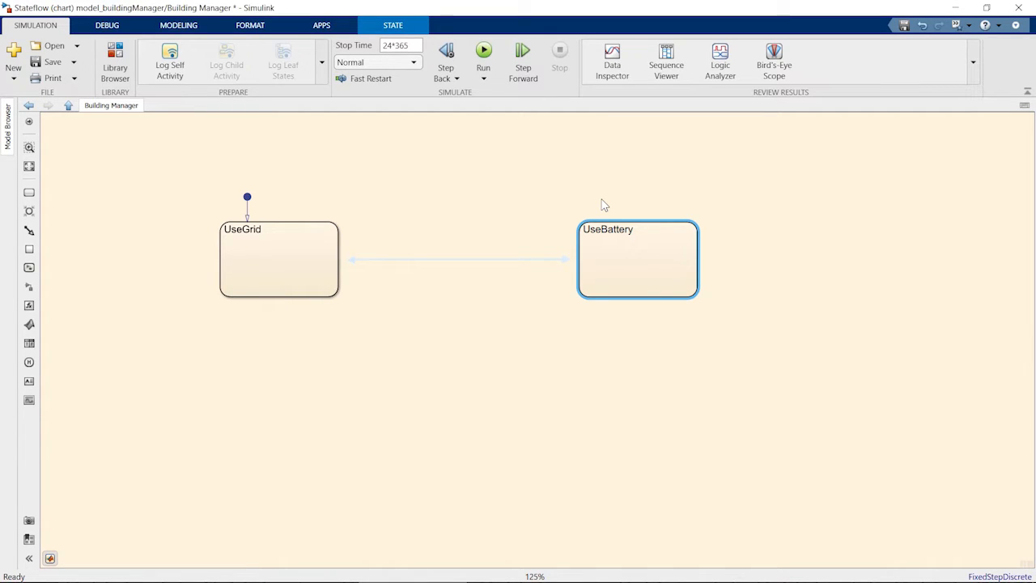
Step: Connect the two states with transitions in both directions and give the UseGrid-to-UseBattery transition the condition [Stored > 50]
left_click(473, 257)
mouse_move(464, 242)
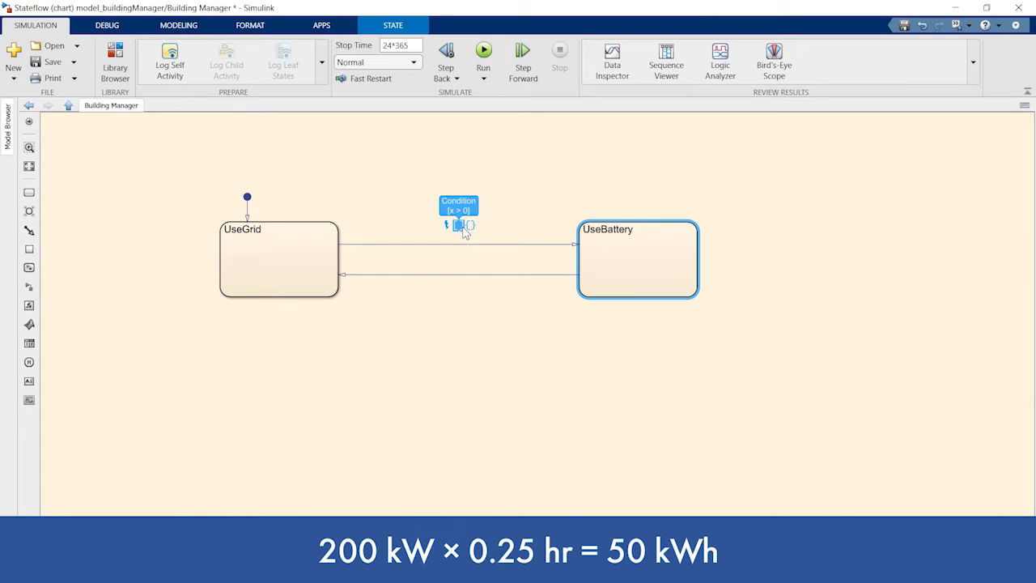
left_click(459, 226)
type("S")
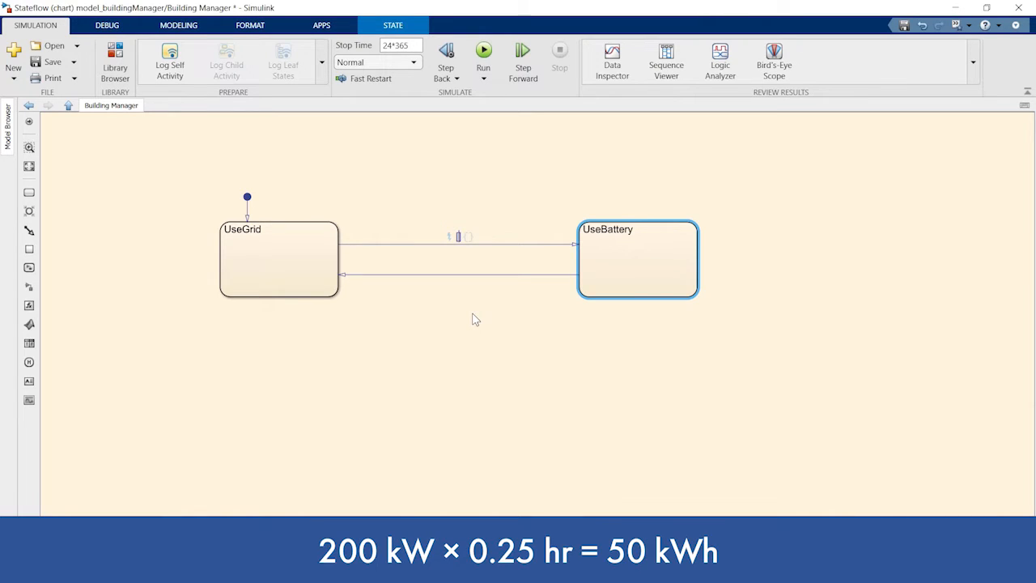
type("tored > 50")
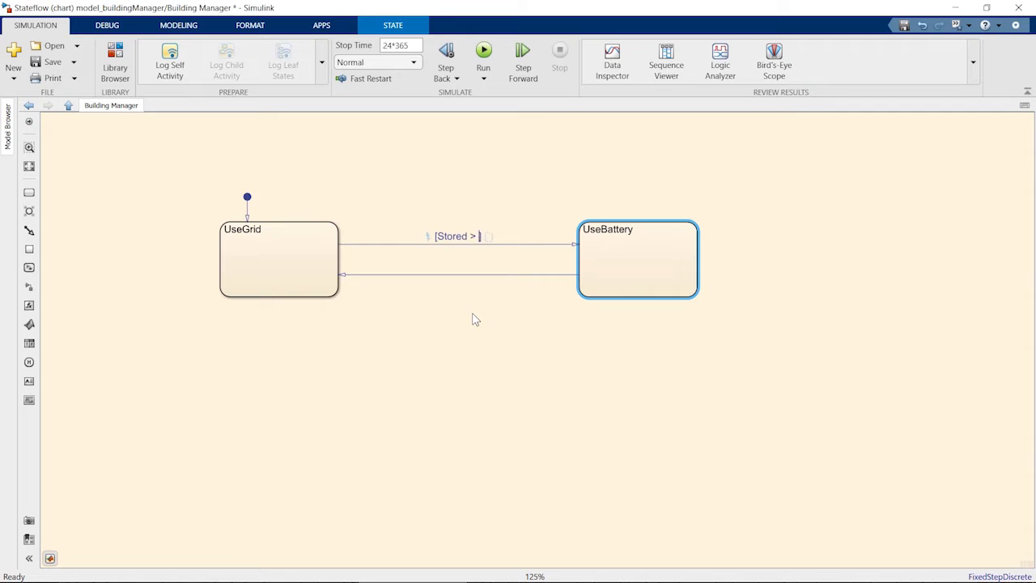
Step: Give the UseBattery-to-UseGrid transition the condition [Stored < 50]
left_click(436, 275)
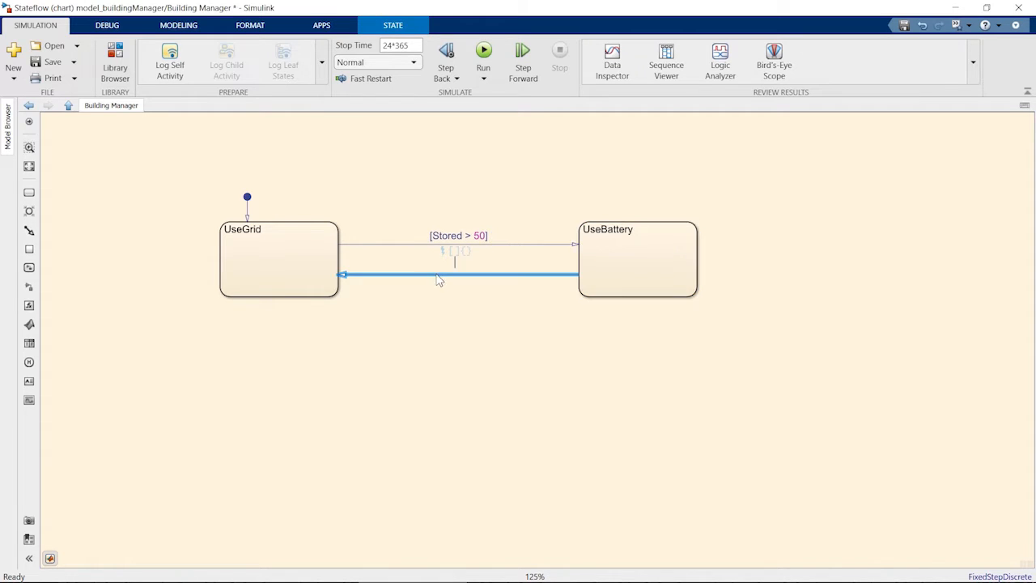
left_click(454, 262)
type("Stored ")
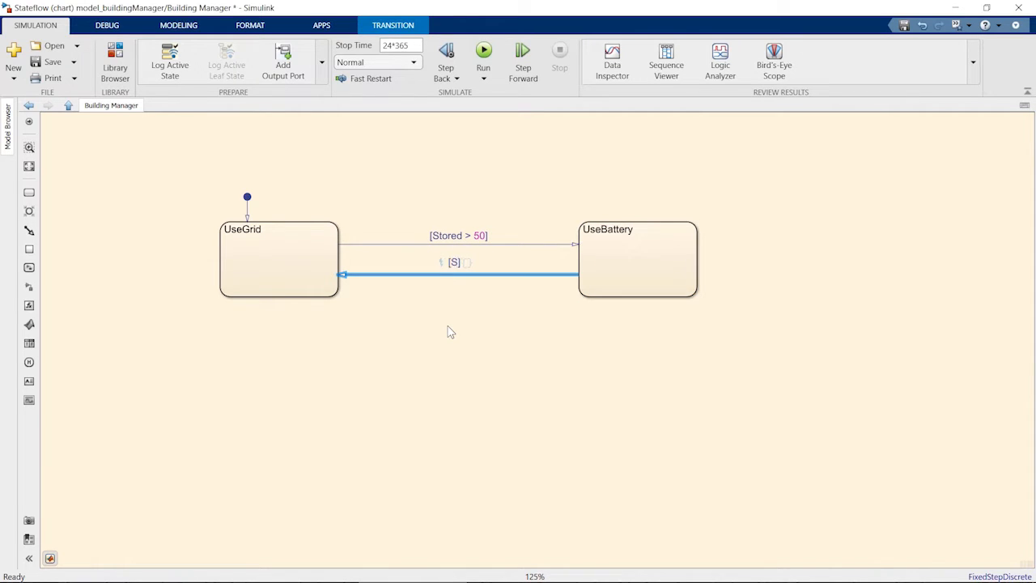
type("< 50")
Step: Add an entry action to UseBattery setting UsageRate = 200;
left_click(632, 230)
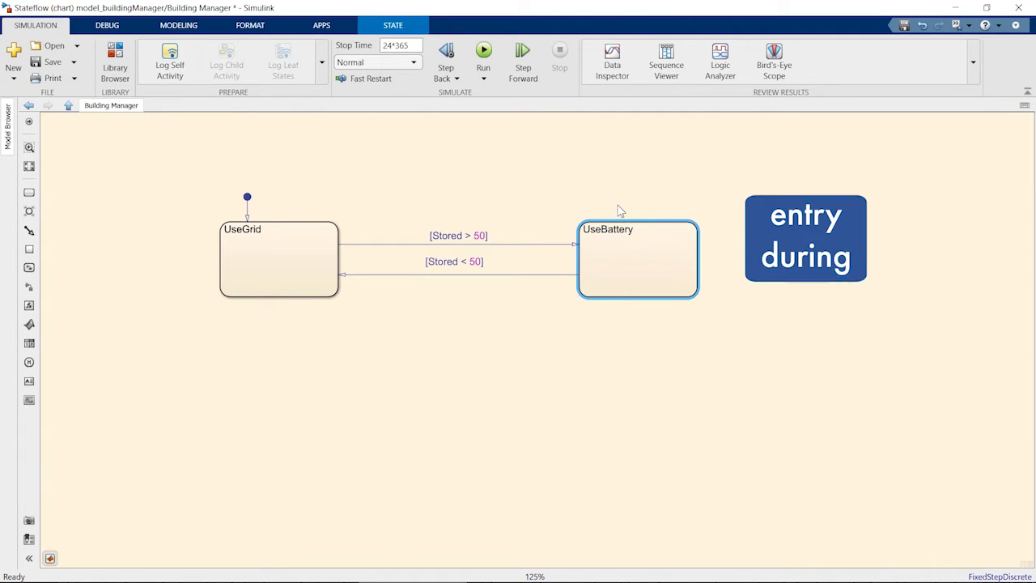
key("Return")
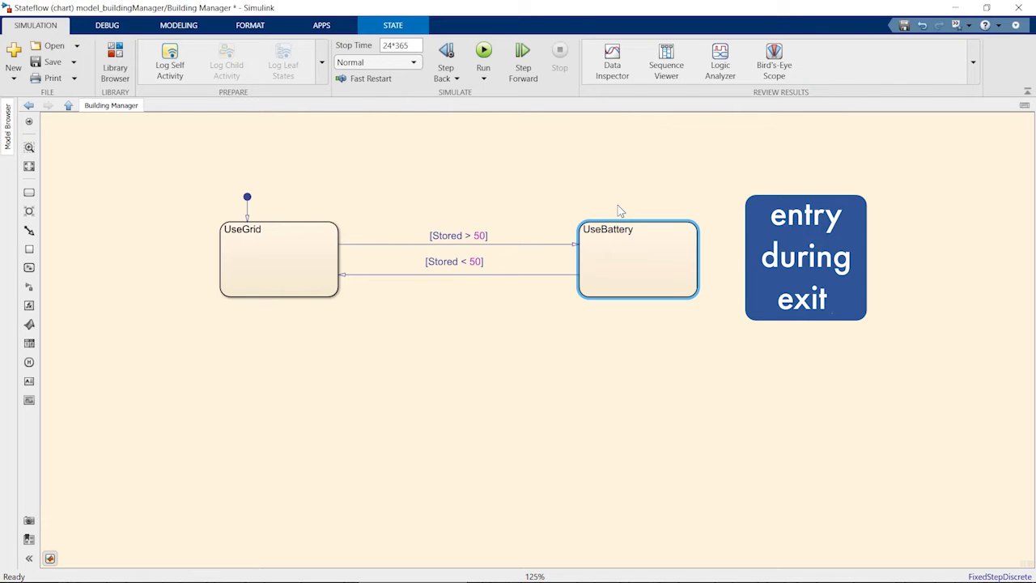
type("entry:")
key("Return")
type("U")
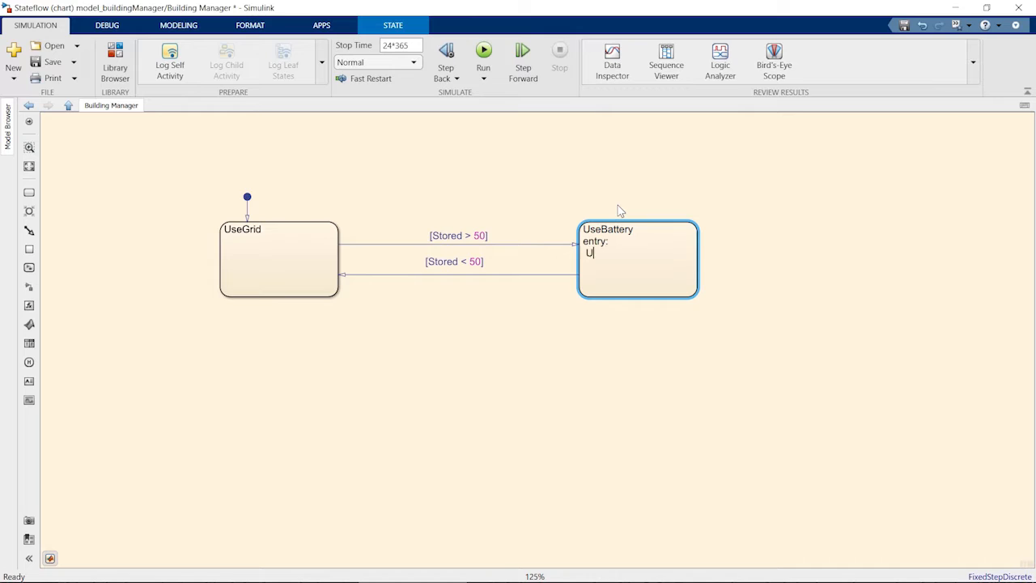
type("sageRate = 200;")
key("Return")
Step: Add an exit action to UseBattery setting UsageRate = 0;
type("exit:")
key("Return")
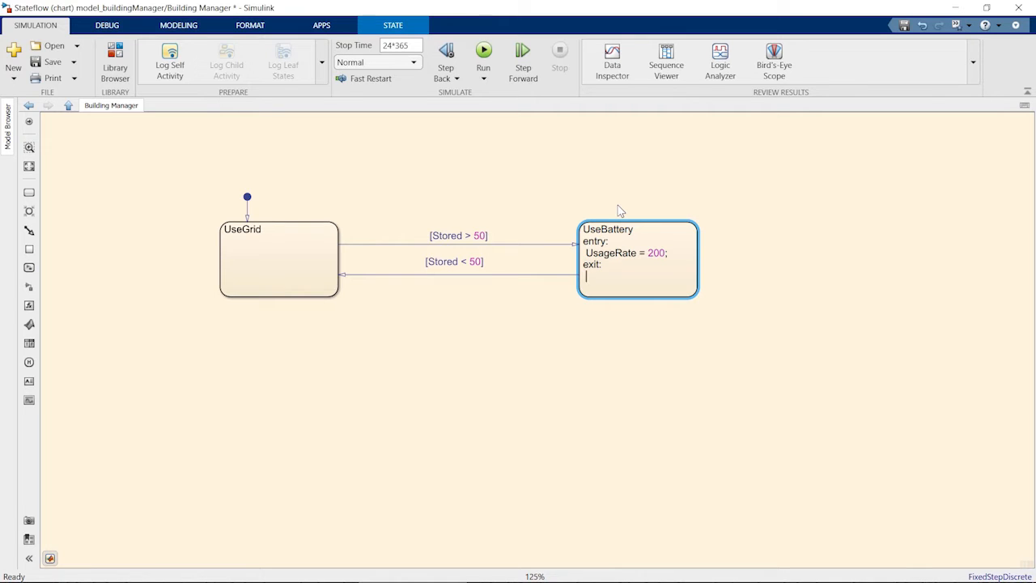
type("UsageRate = 0;")
Step: Add an entry, during action to UseGrid with Cost = Cost + 10;
left_click(260, 231)
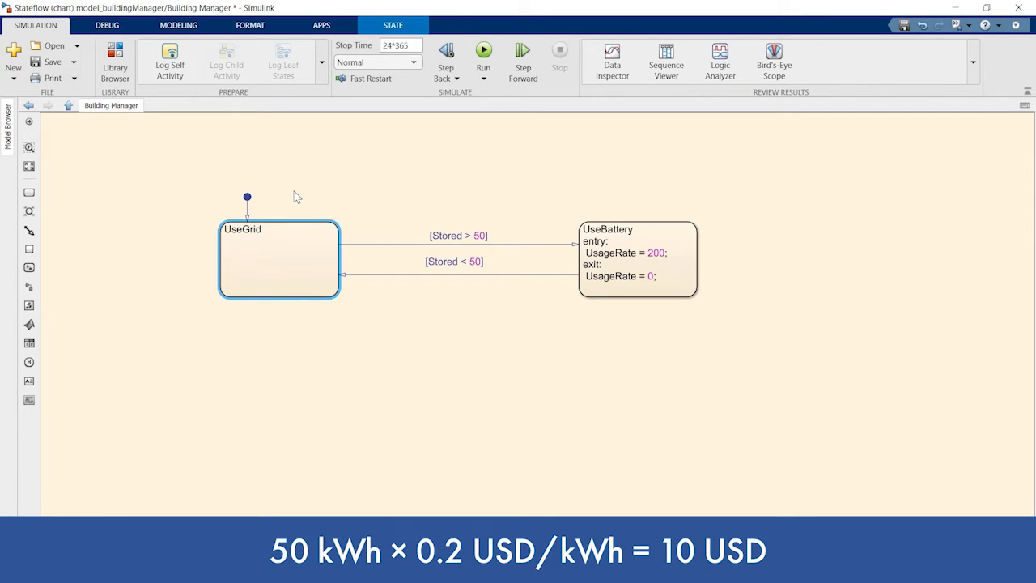
key("Return")
type("entry, d")
type("Cost = Cost + ")
type("10;")
Step: Label UseGrid's default transition with the action {Cost = 0;}
left_click(247, 207)
type("{Cost = 0;}")
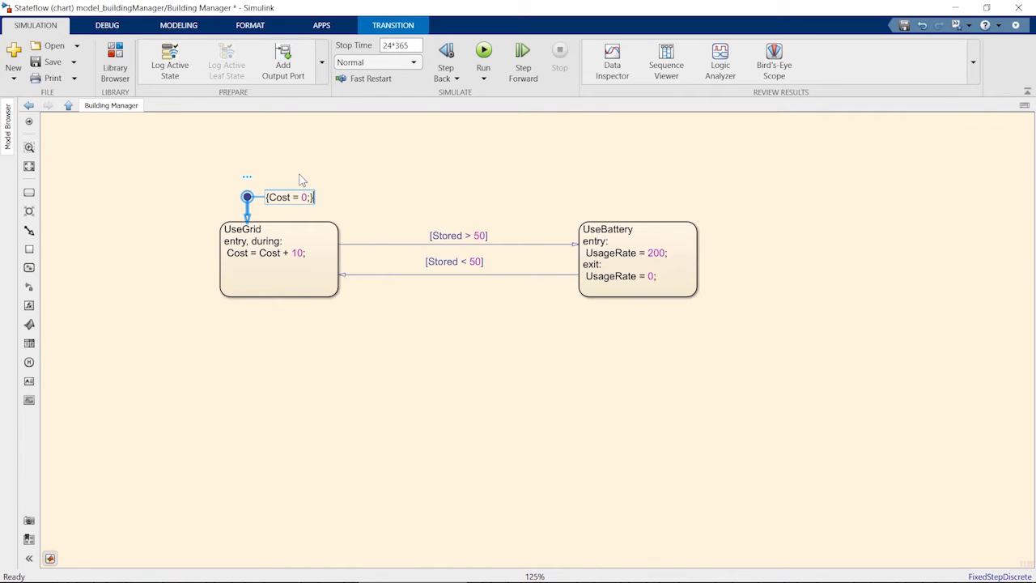
left_click(322, 178)
Step: Enclose the OffPeak and Peak states in a superstate named Time
left_click(464, 342)
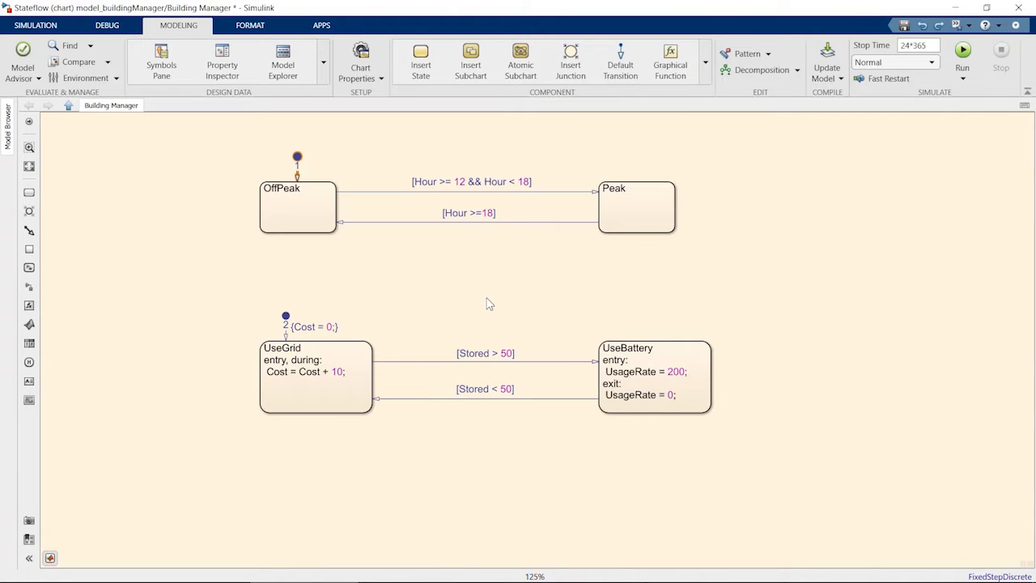
left_click_drag(29, 192, 701, 258)
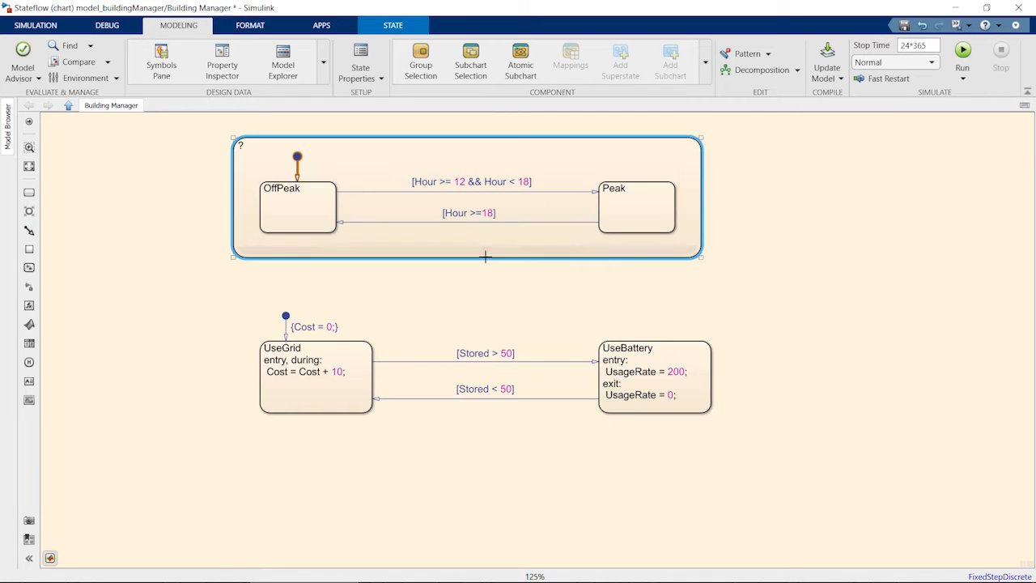
type("Time")
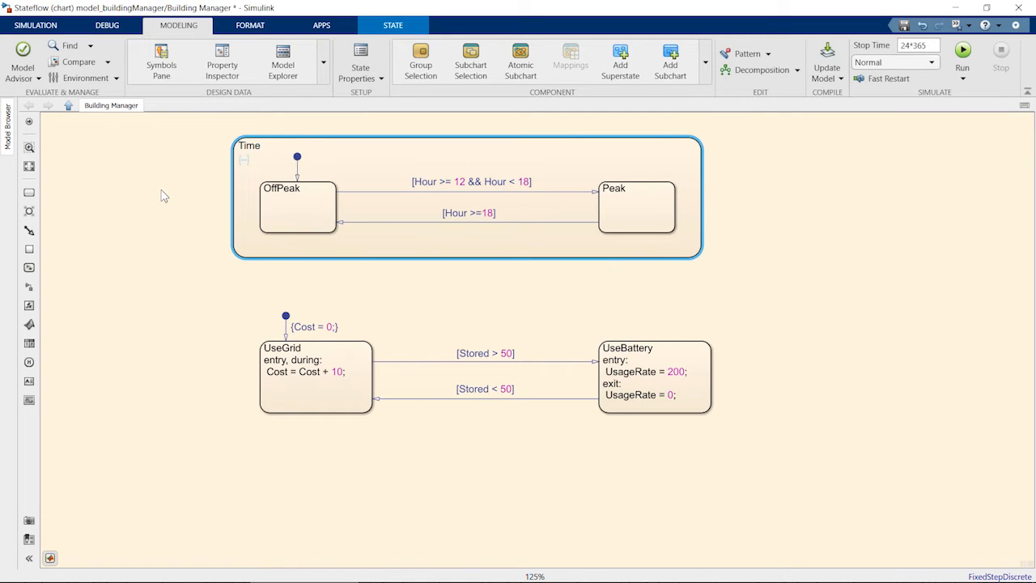
Step: Enclose the UseGrid and UseBattery states in a superstate named EnergyManager
left_click_drag(30, 192, 739, 438)
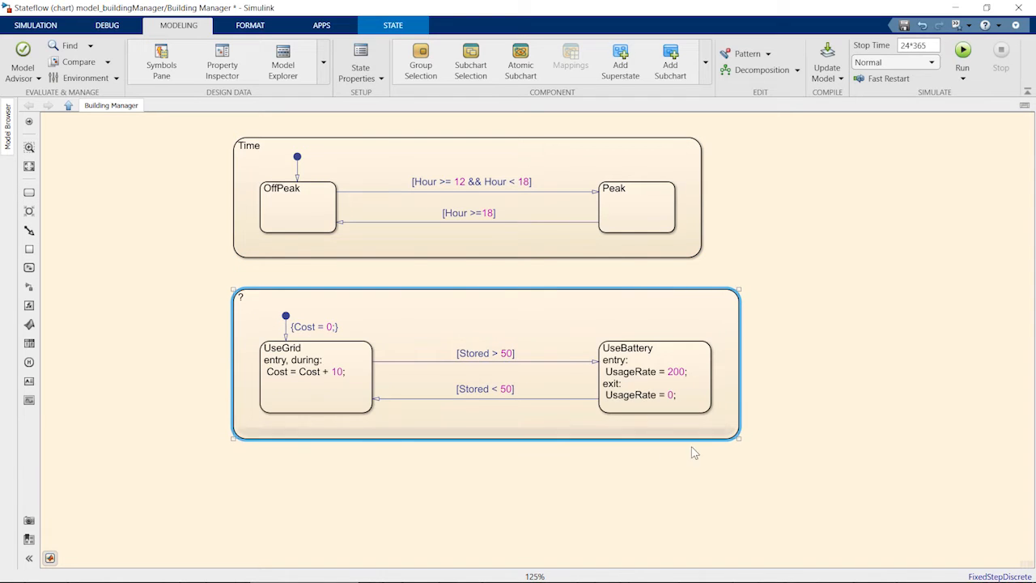
left_click(243, 301)
type("EnergyManager")
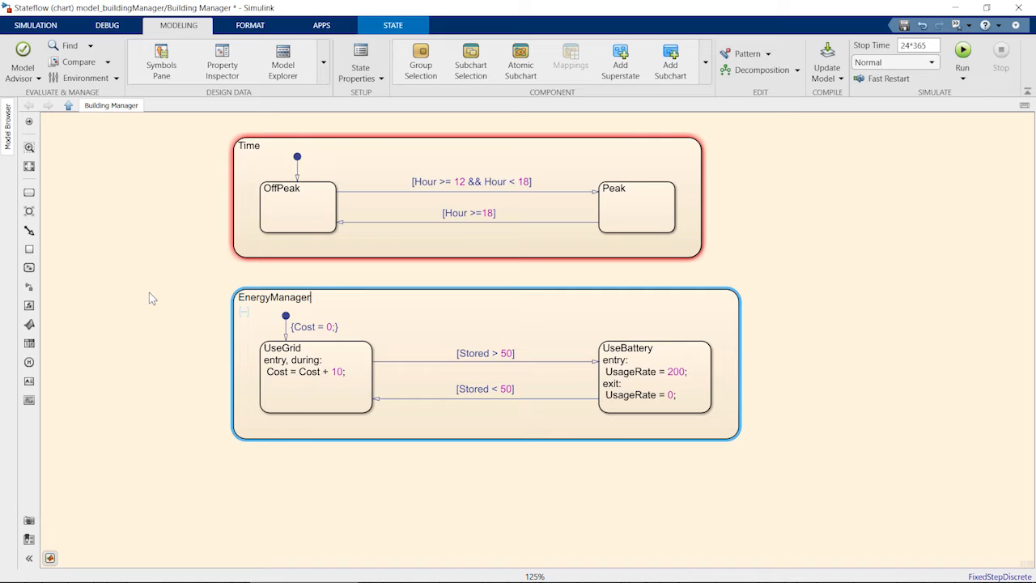
Step: Set the chart decomposition to Parallel (AND)
mouse_move(469, 141)
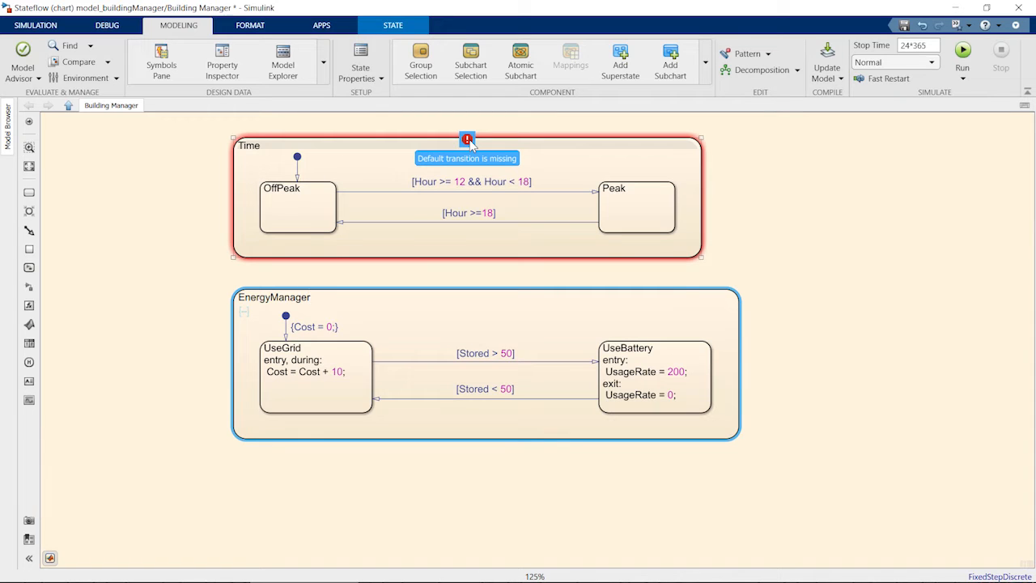
left_click(753, 162)
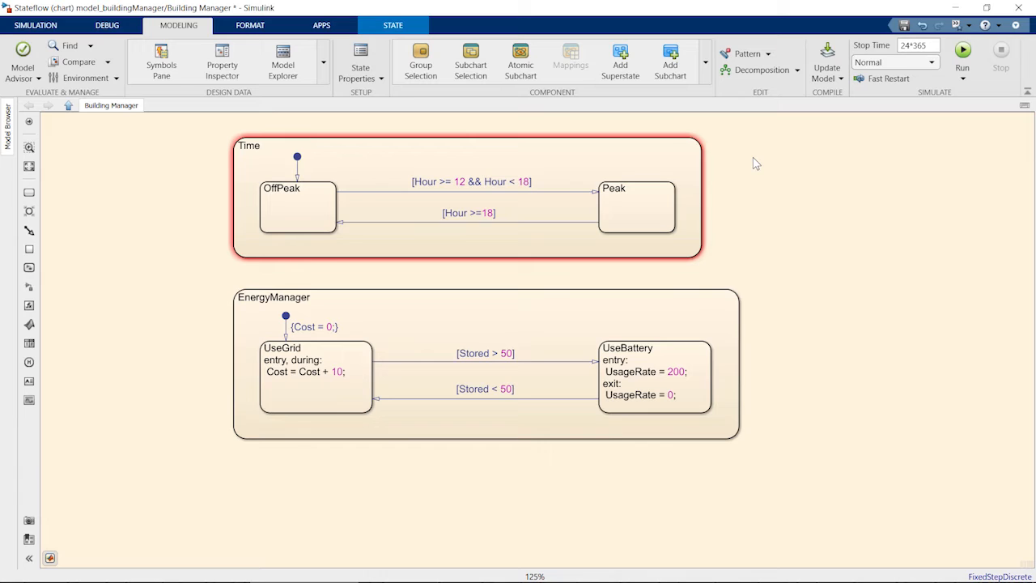
left_click(796, 70)
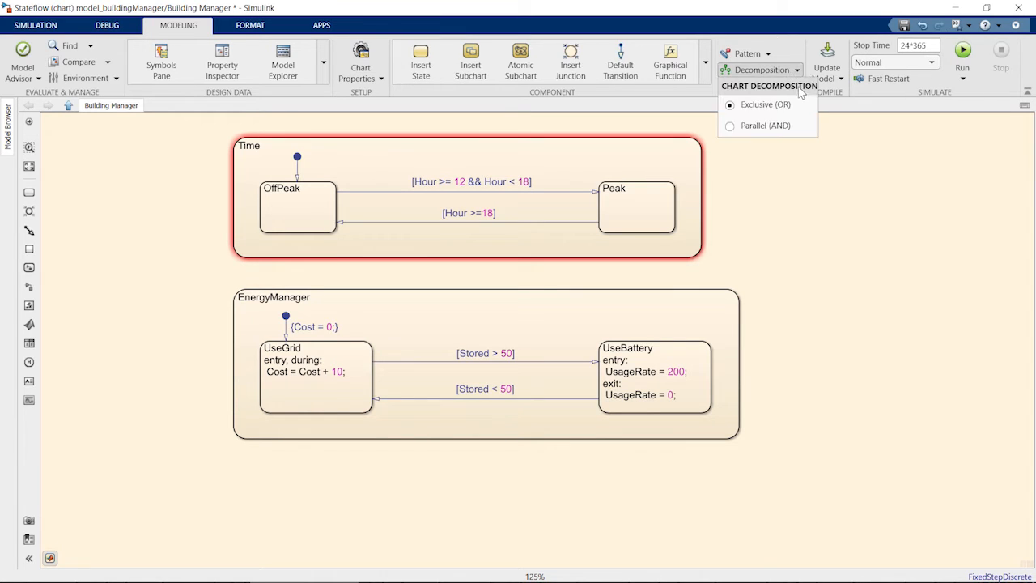
left_click(806, 127)
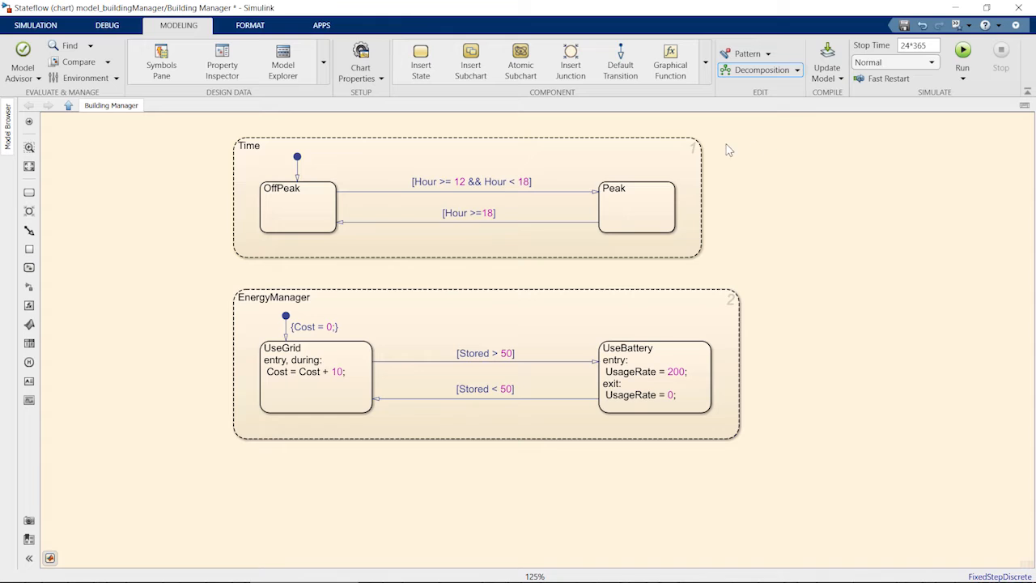
Step: Enlarge the EnergyManager superstate and the UseGrid state inside it
left_click(656, 145)
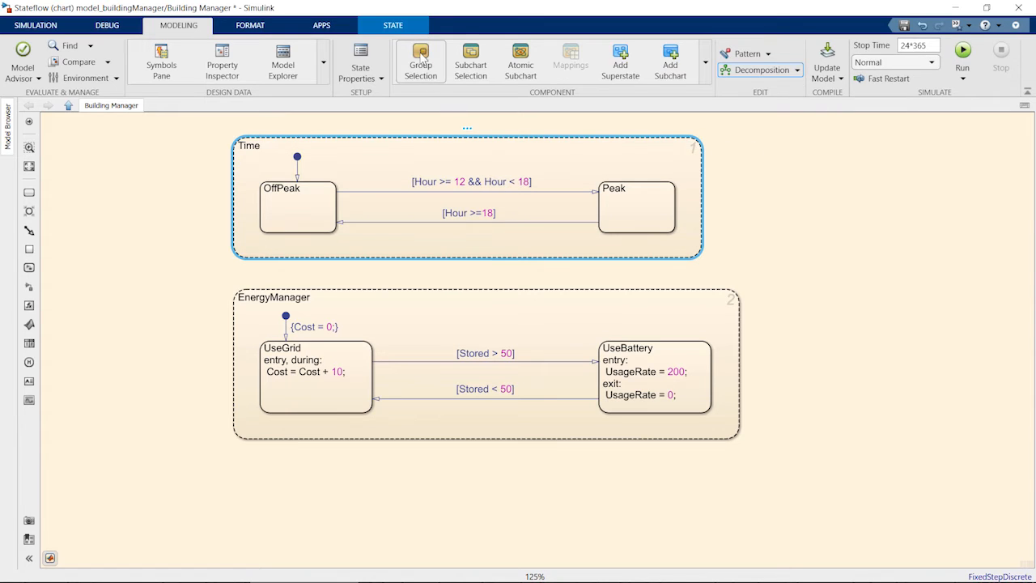
left_click(412, 30)
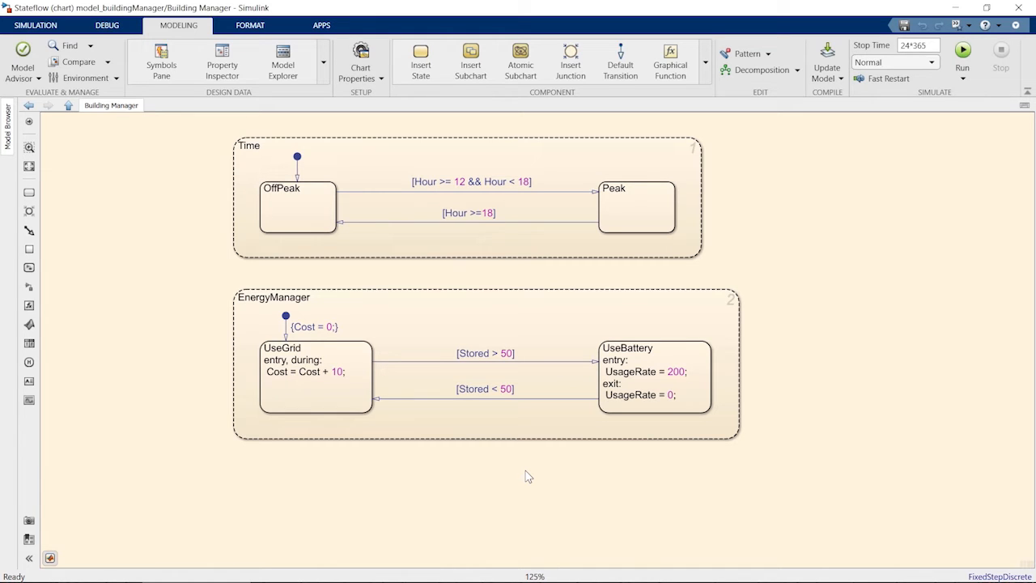
left_click_drag(234, 438, 81, 530)
left_click_drag(260, 412, 119, 497)
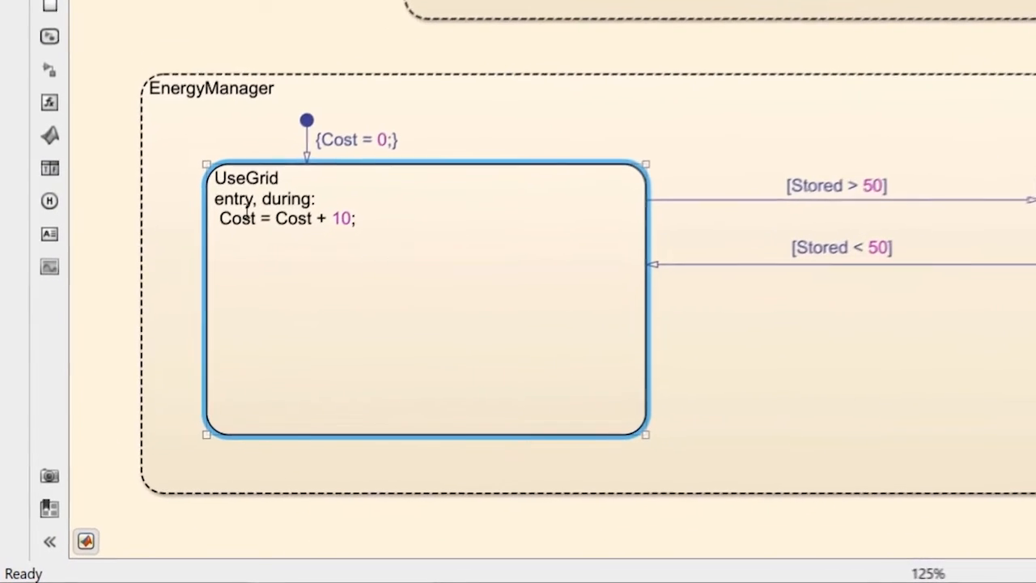
Step: Delete the entry/during cost action from the UseGrid state
left_click(124, 361)
key("ctrl+shift+End")
key("Delete")
left_click(52, 43)
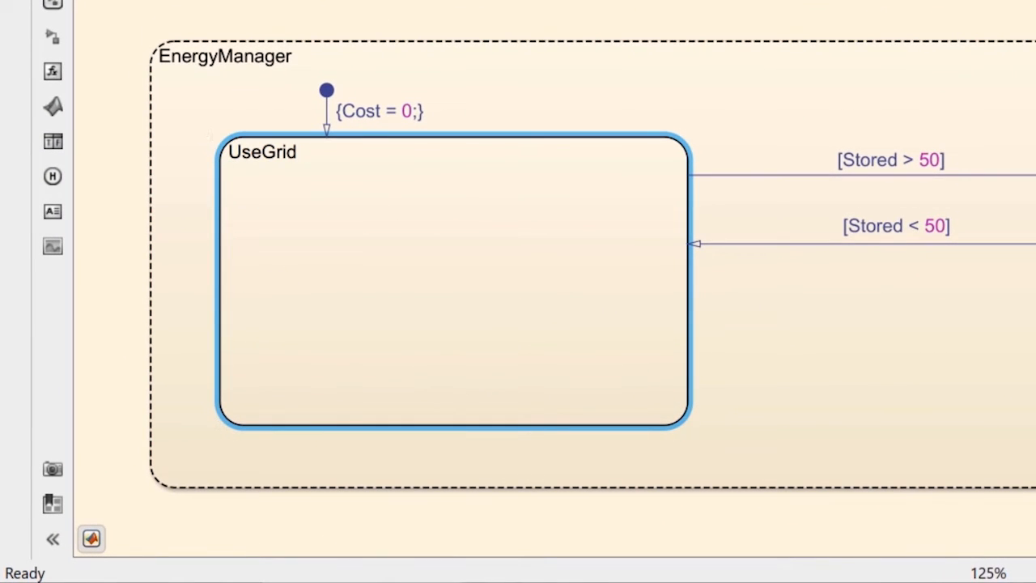
Step: Draw a junction flow chart inside UseGrid with an upper branch, a right vertical branch, a left vertical branch and a joining path
left_click(310, 236)
left_click_drag(221, 237, 493, 238)
mouse_move(493, 247)
left_mouse_down()
mouse_move(492, 353)
mouse_move(312, 354)
left_mouse_up()
left_click(493, 354)
left_click(313, 357)
left_click_drag(311, 248, 311, 343)
Step: Label the upper branch transition with the condition [in(Time.Peak)]
left_click(394, 235)
left_click(398, 201)
type("in(Time.Peak)")
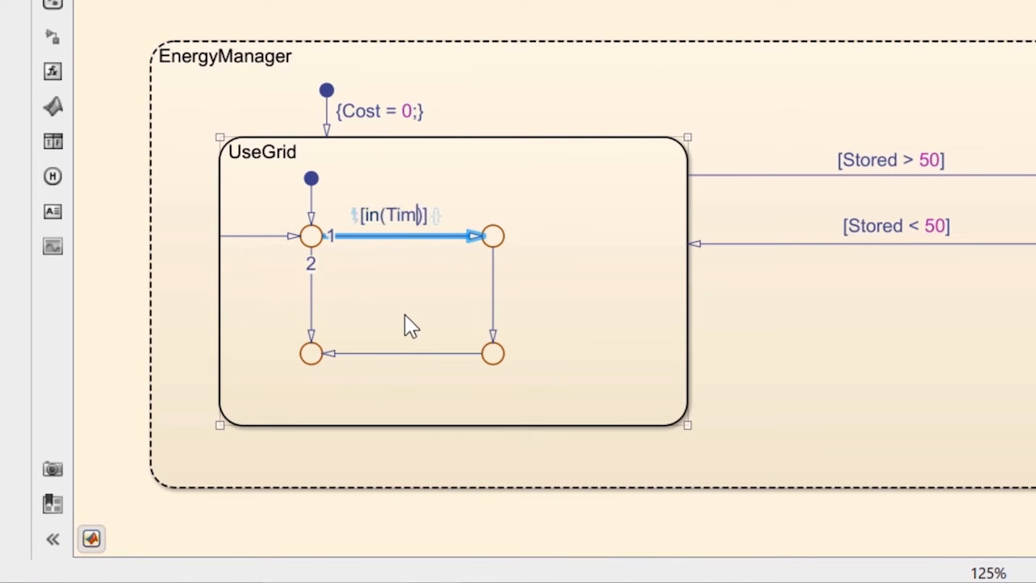
Step: Give the right vertical transition the action {Cost = Cost + 15;} and reposition its label
left_click(493, 299)
left_click(536, 277)
type("Cost = Cost")
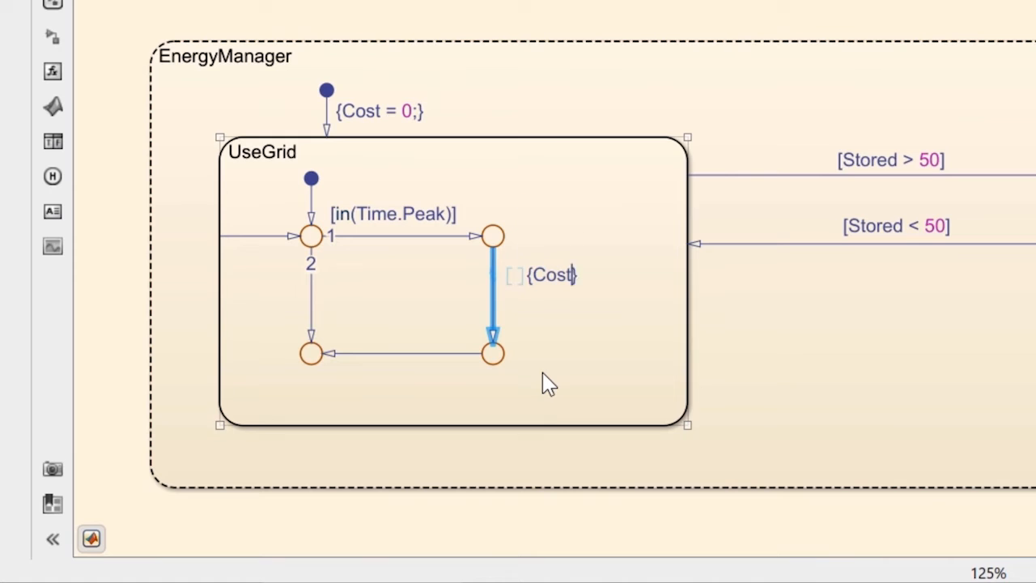
type(" + 15;")
left_click_drag(578, 277, 554, 296)
left_click(553, 296)
Step: Copy that action onto the left vertical transition, change it to {Cost = Cost + 10;} and position the label
key("ctrl+a")
key("ctrl+c")
left_click(313, 294)
left_click(355, 274)
key("ctrl+v")
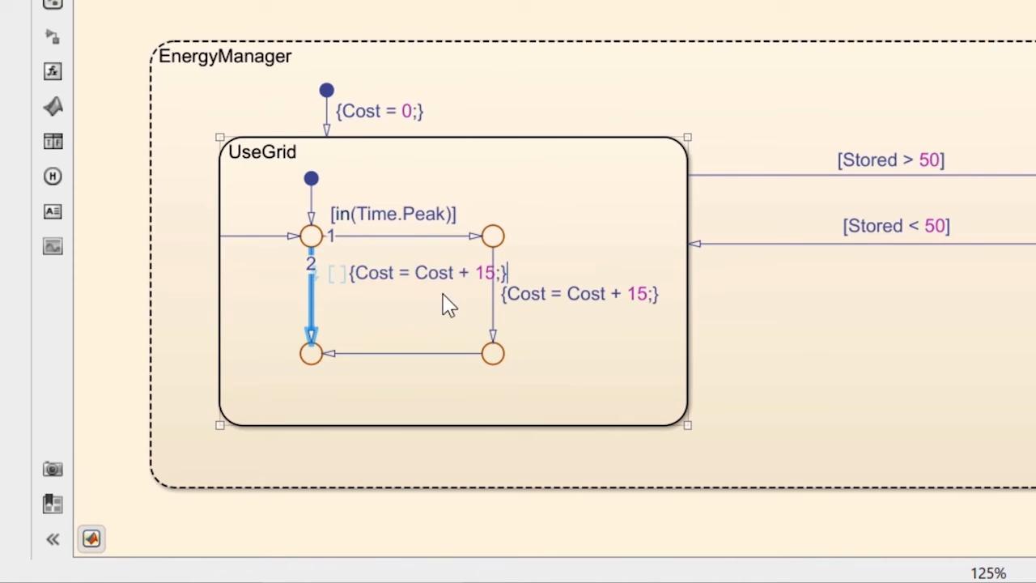
key("Left")
key("Left")
key("BackSpace")
type("0")
left_click(466, 311)
left_click_drag(437, 273, 408, 296)
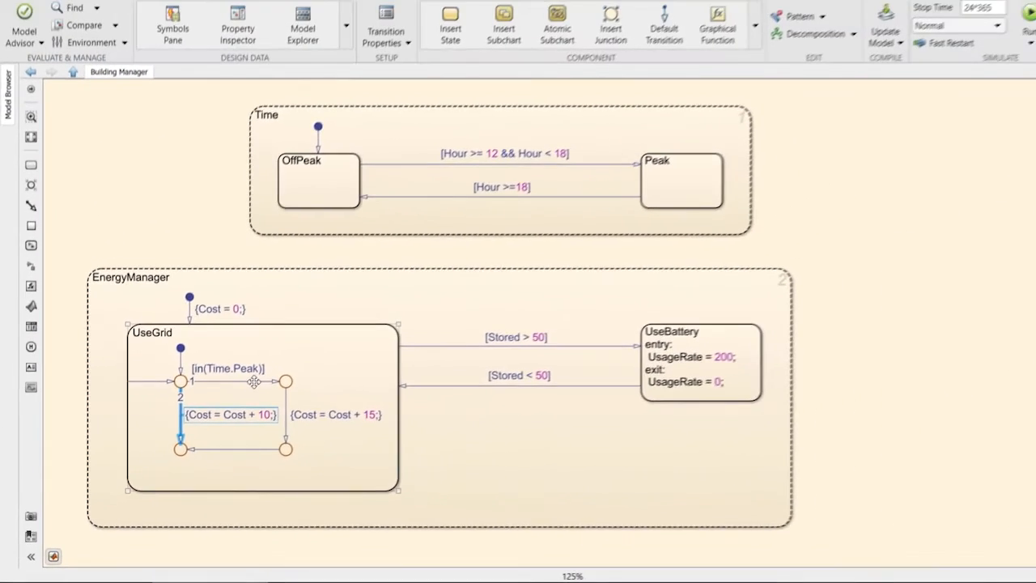
Step: Check the execution order of the [in(Time.Peak)] transition
left_click(432, 241)
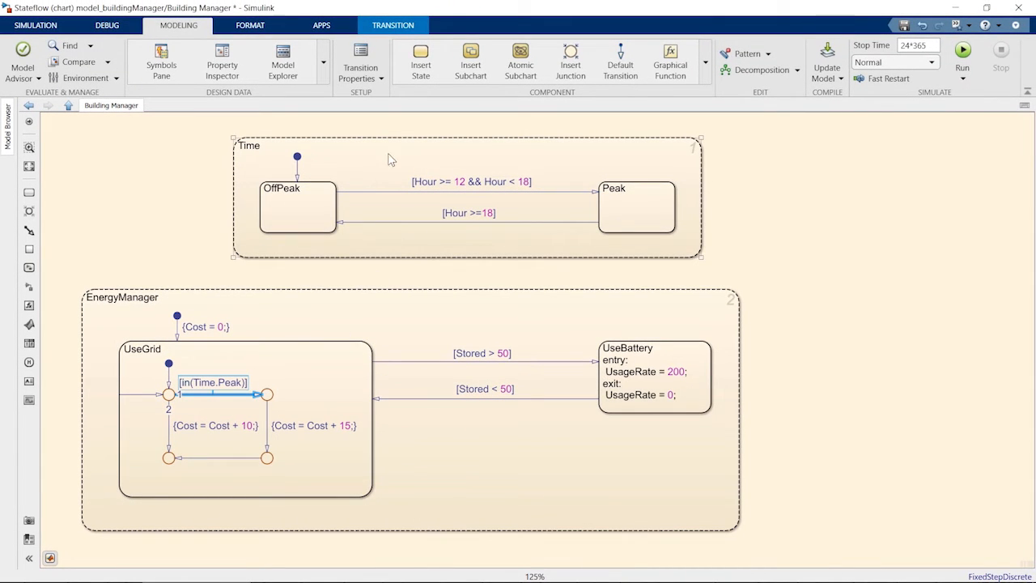
left_click(420, 29)
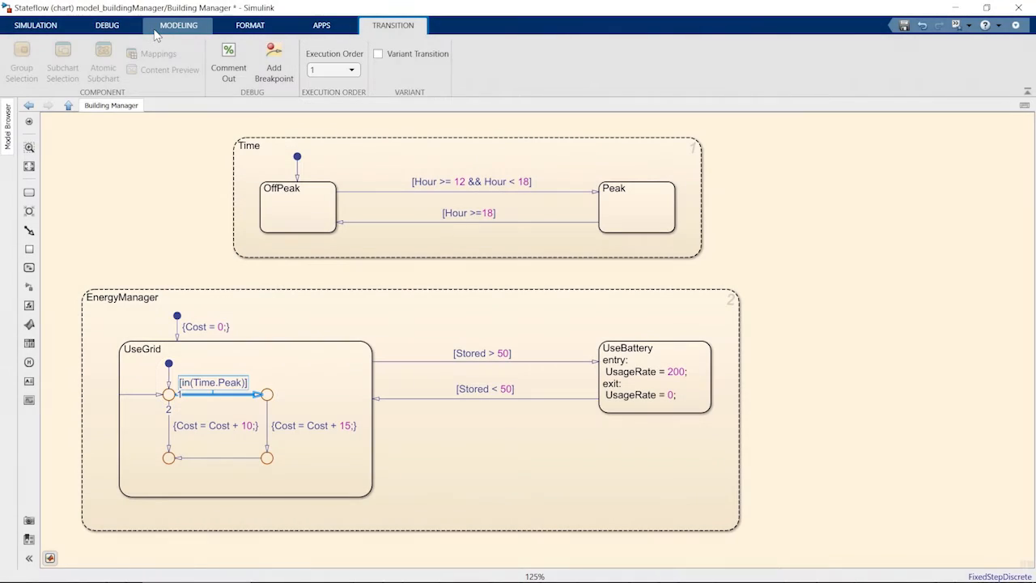
left_click(155, 29)
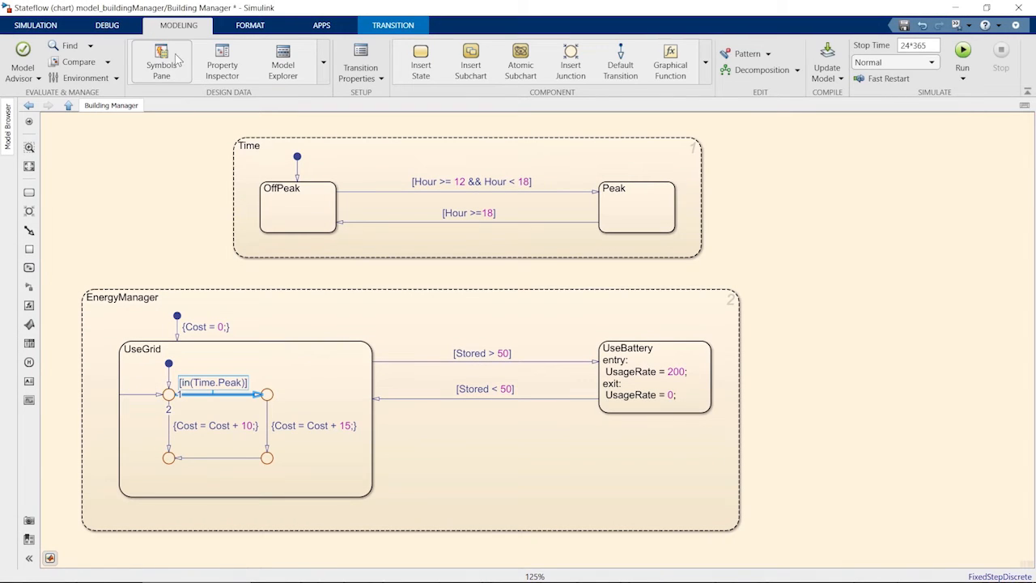
Step: Resolve the undefined symbols in the Symbols pane and set Cost's type to Output Data
left_click(183, 57)
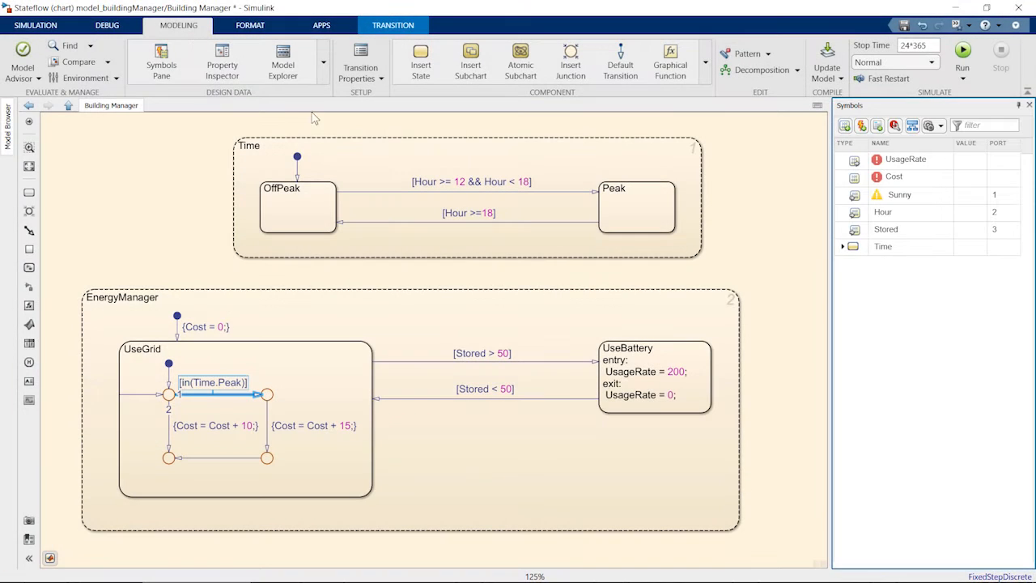
left_click(894, 130)
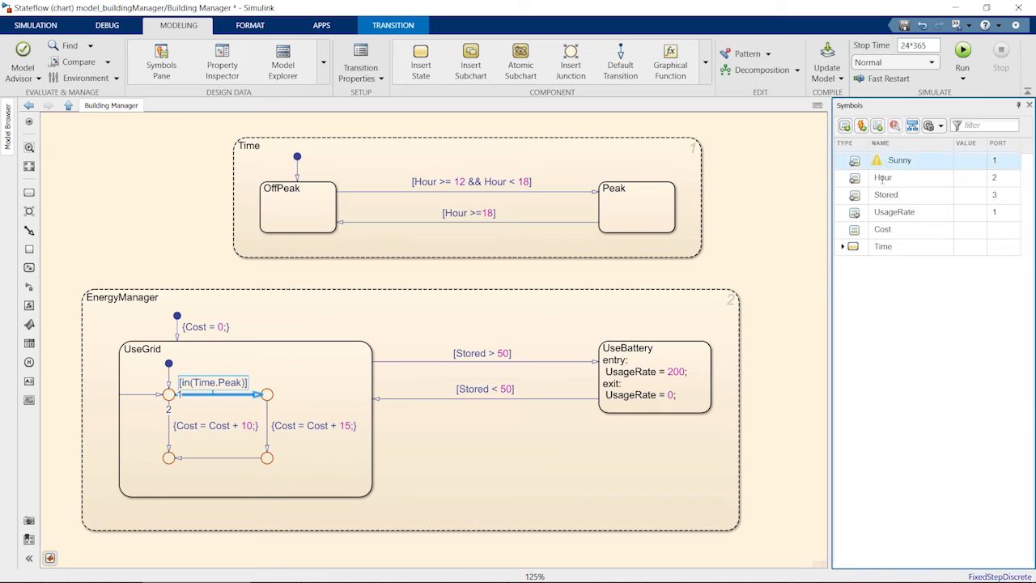
left_click(862, 230)
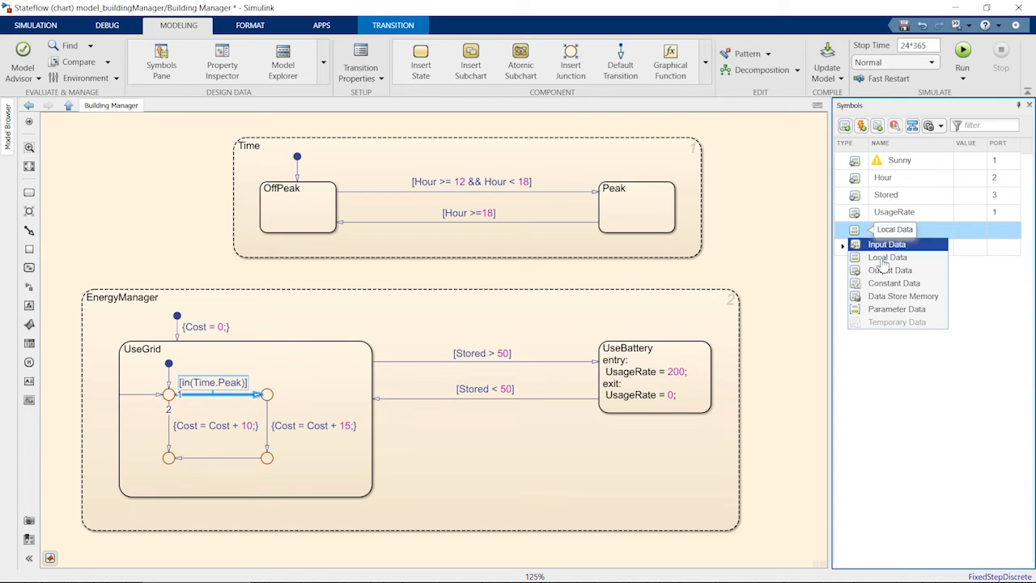
left_click(929, 274)
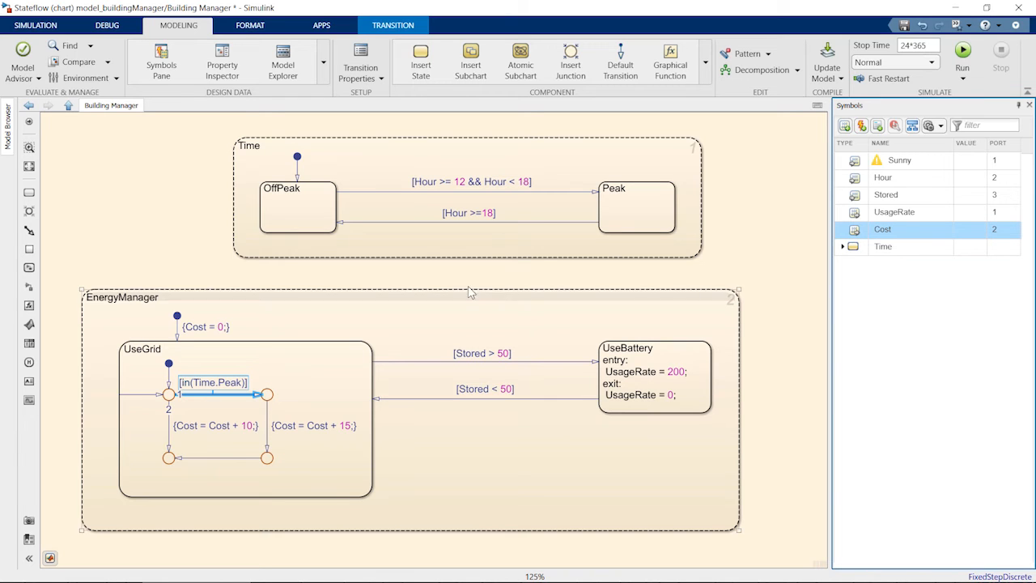
Step: Return to the top-level model and connect the chart's UsageRate output to the Battery's UsageRate input
left_click(68, 105)
left_click(559, 320)
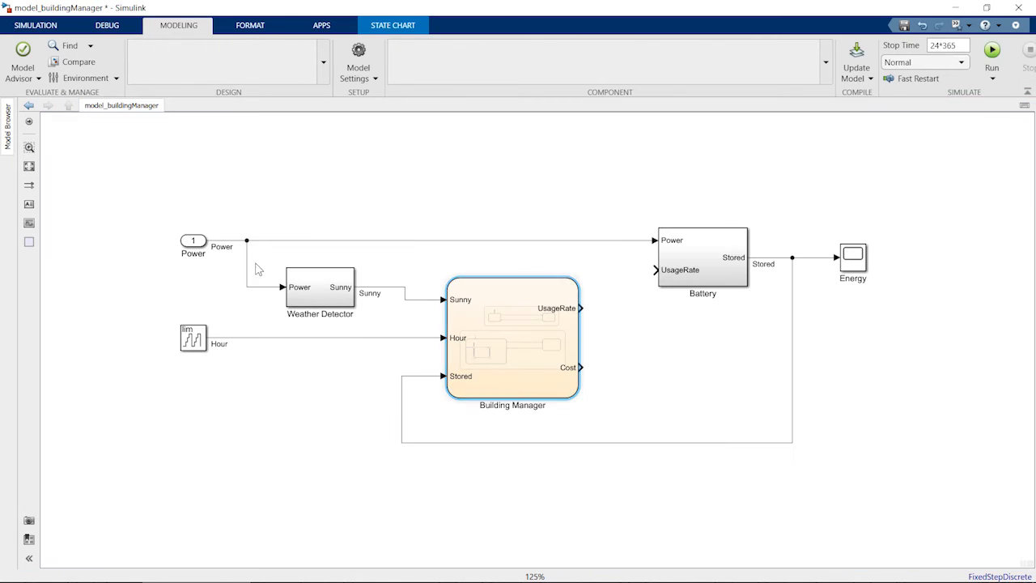
left_click_drag(614, 286, 653, 271)
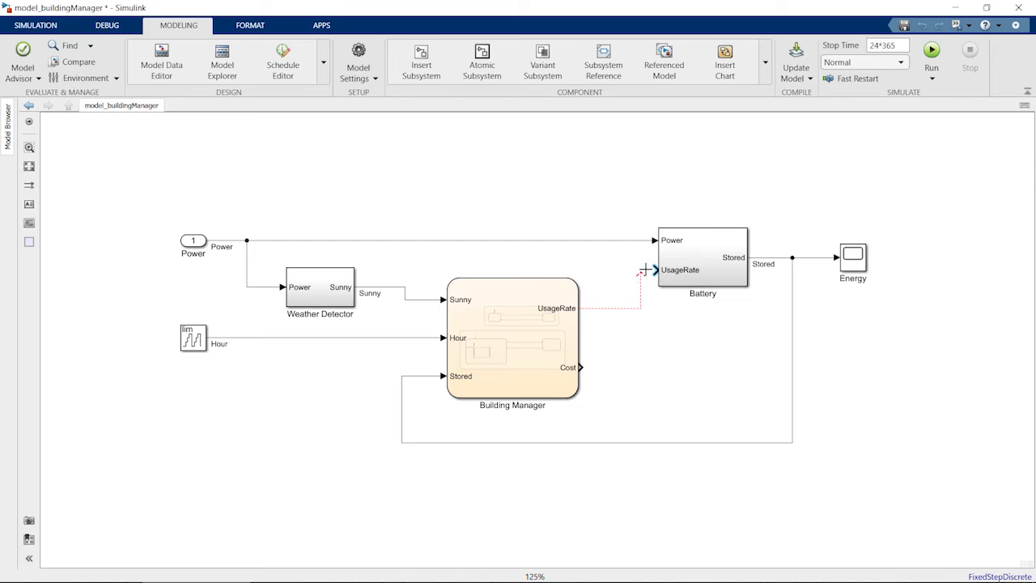
Step: Add a Display block named Cost and connect the chart's Cost output to it
double_click(658, 369)
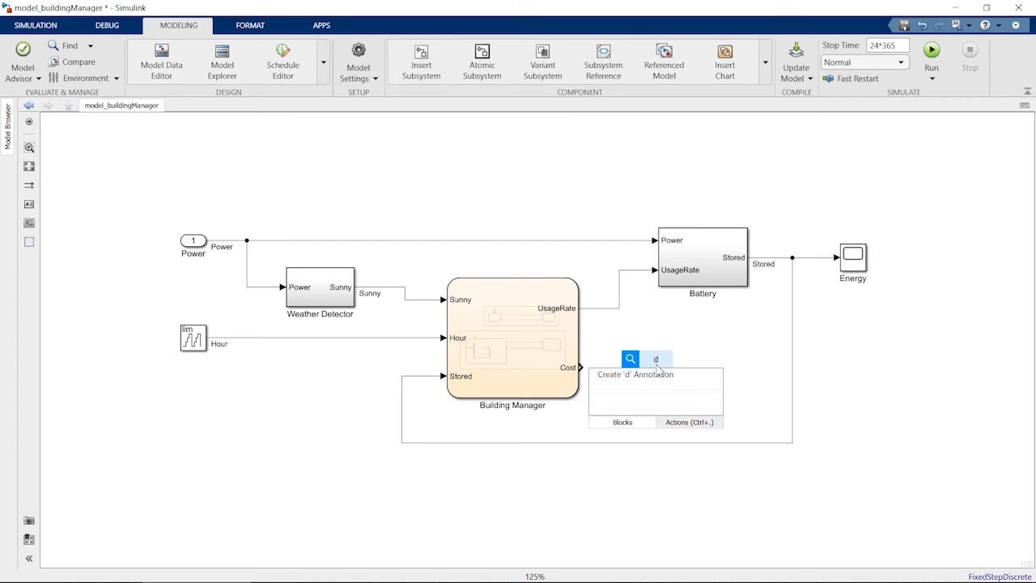
type("disp")
key("Return")
double_click(652, 383)
type("Cost")
double_click(676, 364)
left_click(866, 366)
left_click(855, 428)
left_click(821, 459)
left_click_drag(687, 370, 687, 374)
left_click(602, 368)
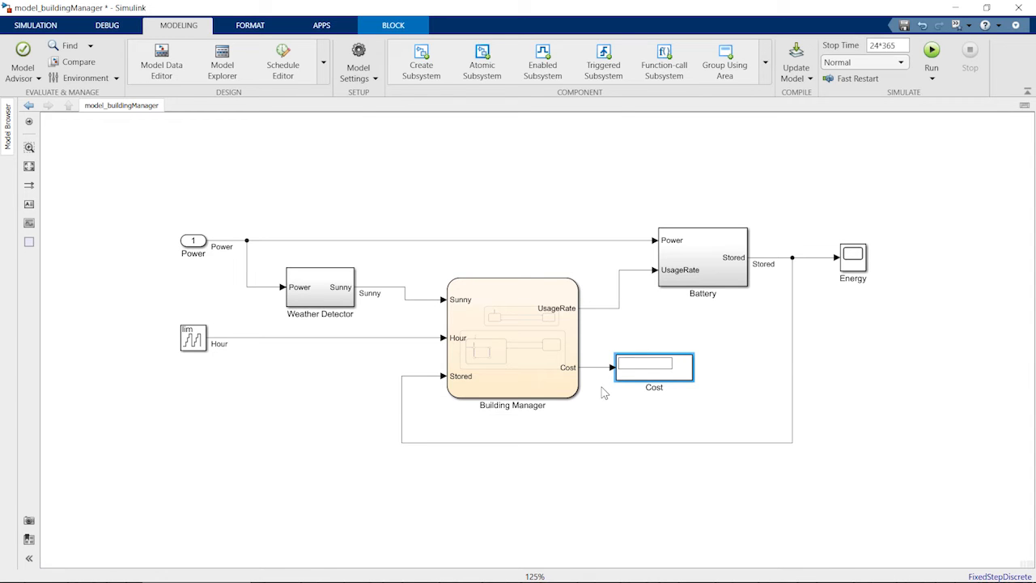
Step: Open the Building Manager chart and inspect the activity logging of the Time and EnergyManager superstates
double_click(535, 348)
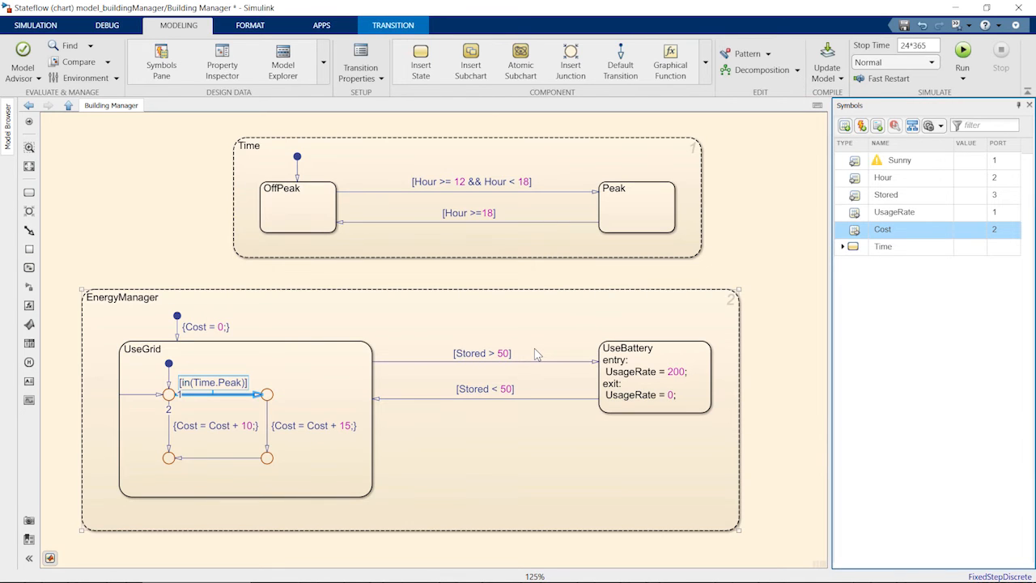
left_click(556, 146)
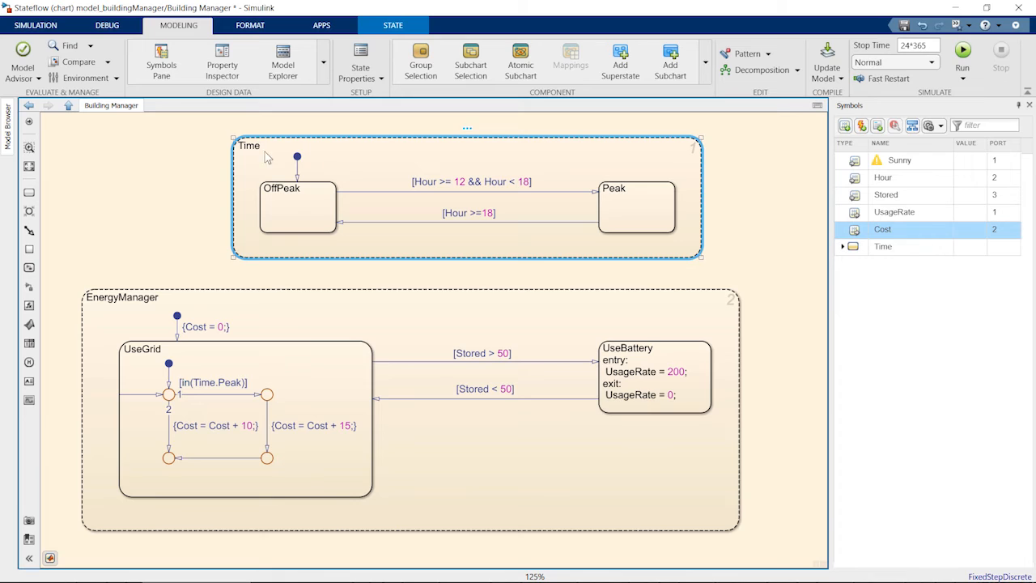
left_click(36, 25)
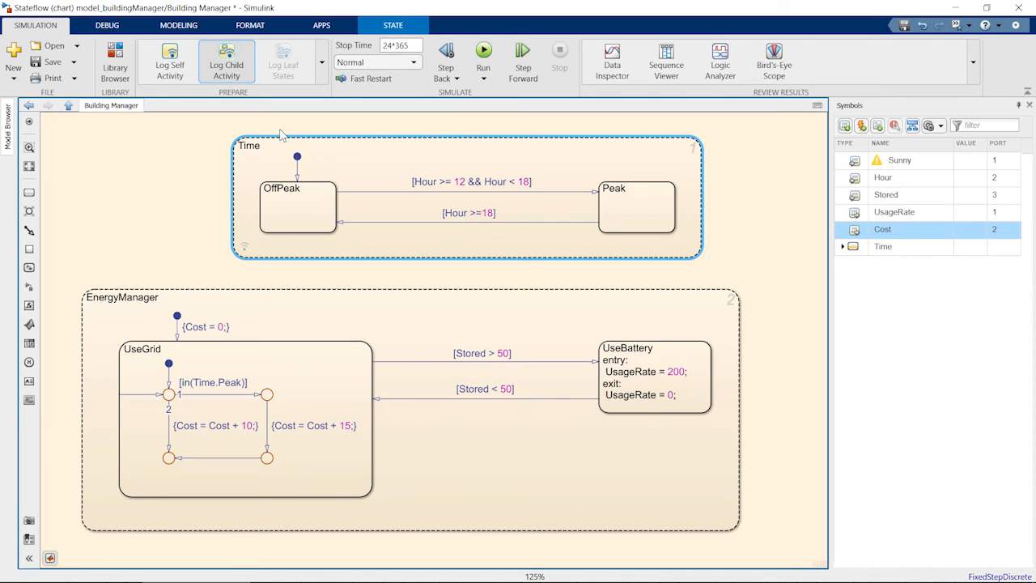
left_click(394, 297)
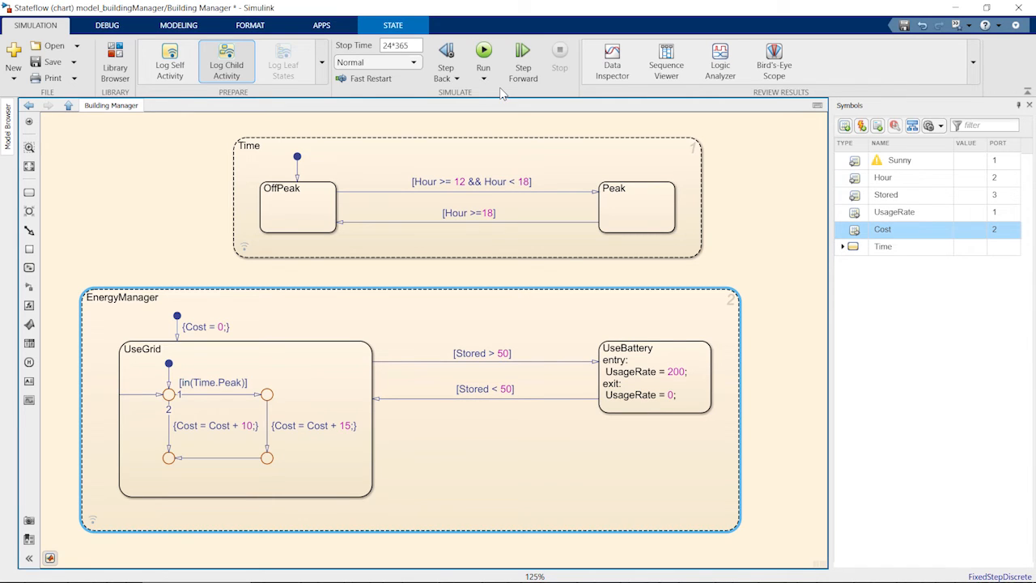
Step: Save the model and run the simulation, pausing it partway through
key("ctrl+s")
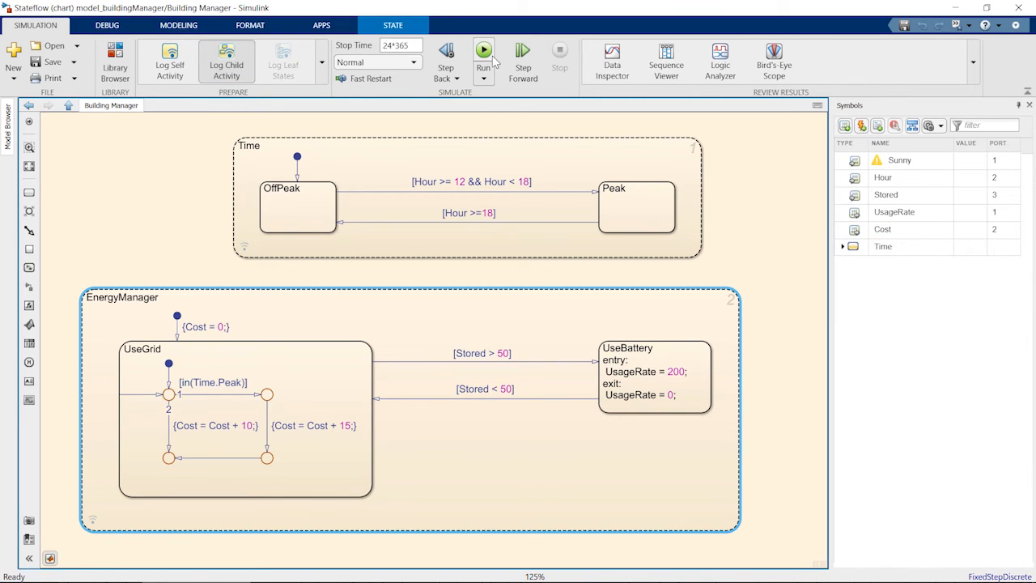
left_click(491, 56)
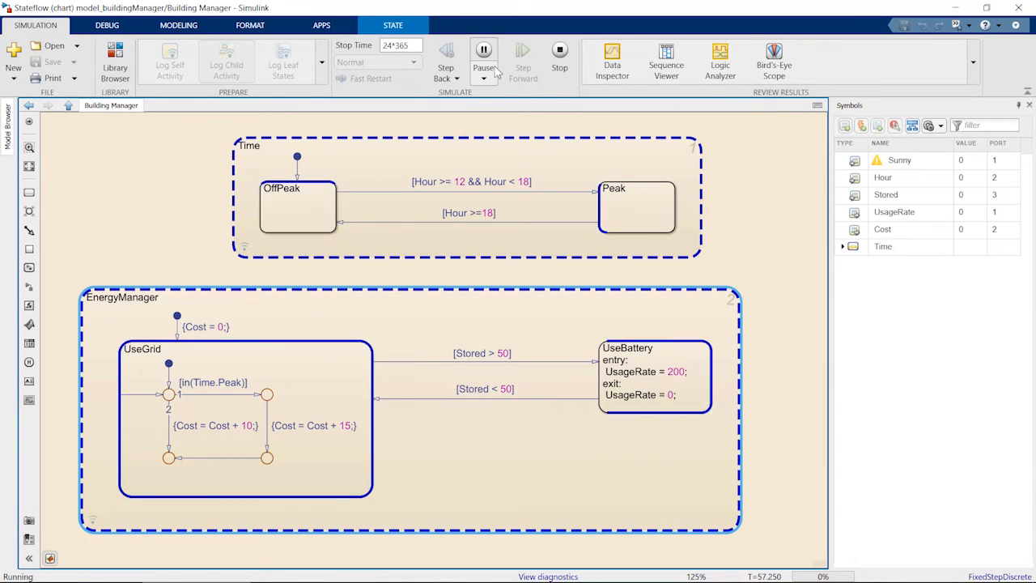
left_click(494, 61)
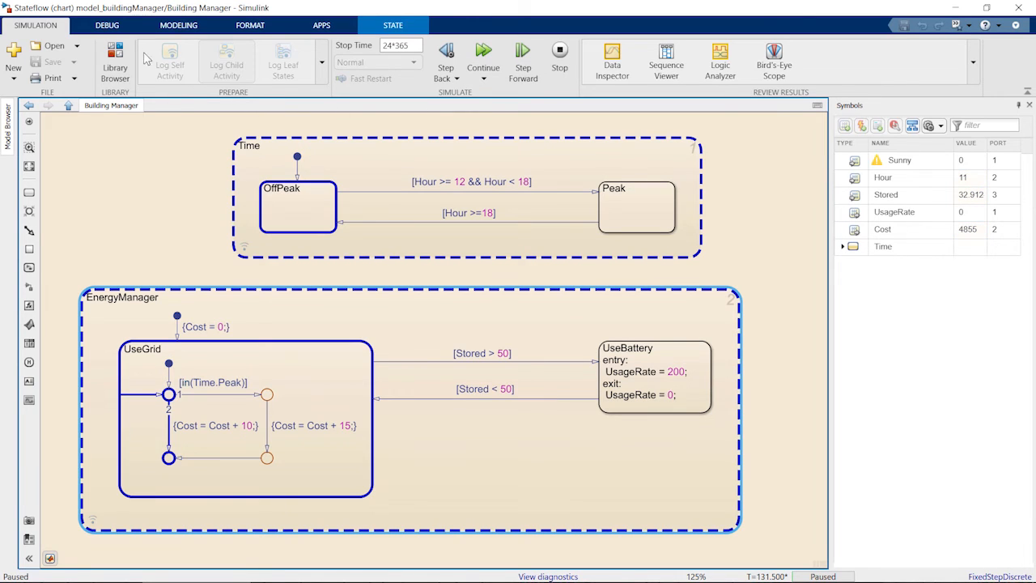
Step: Set the chart animation speed to Slow
left_click(126, 31)
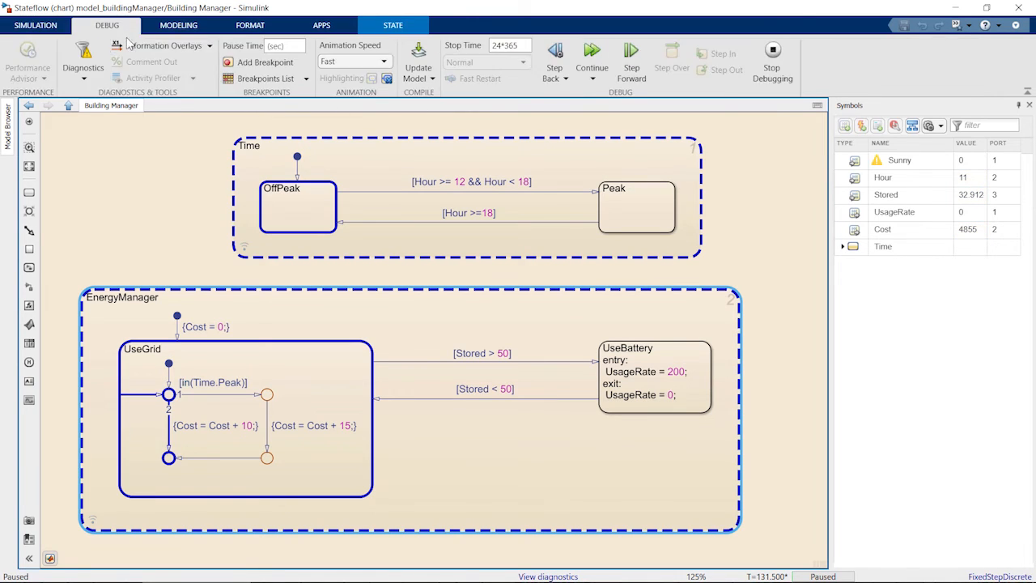
left_click(342, 64)
left_click(332, 125)
mouse_move(179, 425)
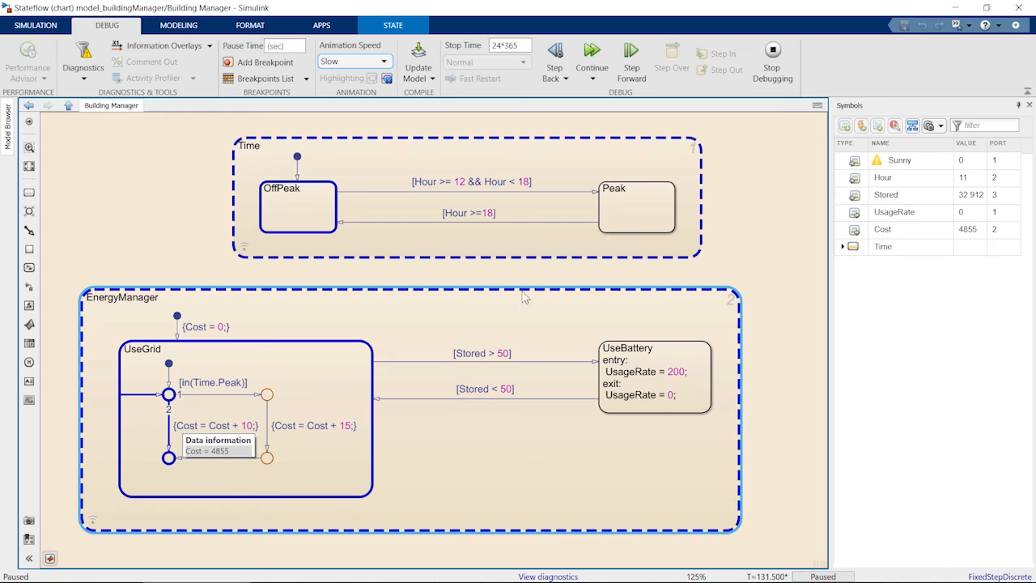
Step: Step the simulation forward and continue it while watching the active states and data values
left_click(642, 78)
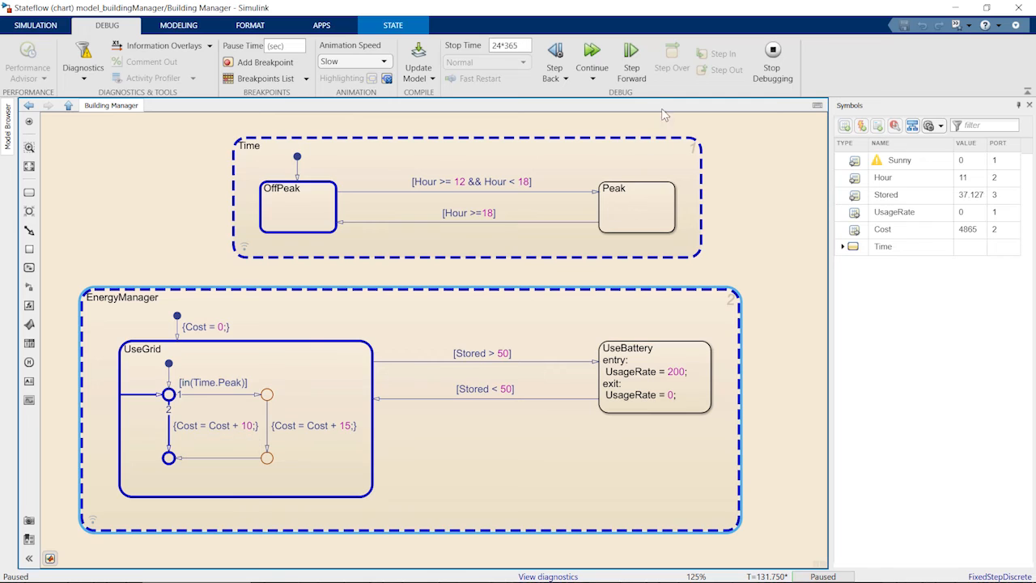
left_click(632, 65)
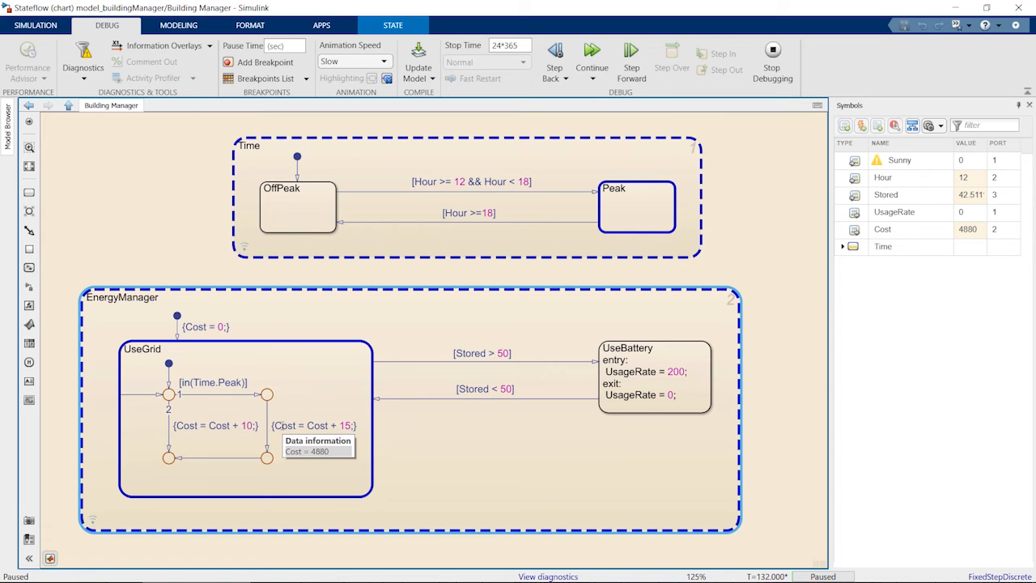
left_click(643, 54)
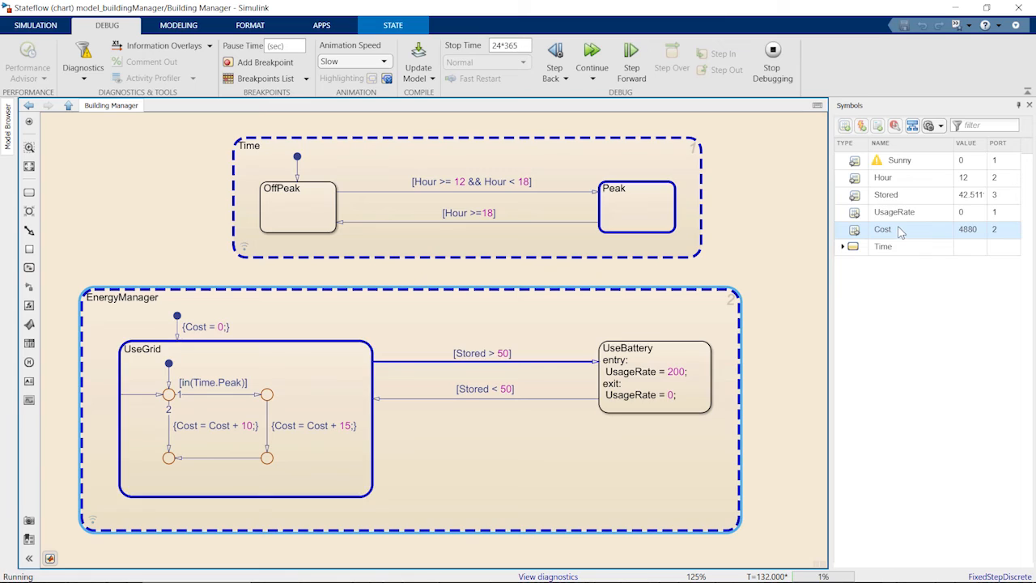
mouse_move(909, 232)
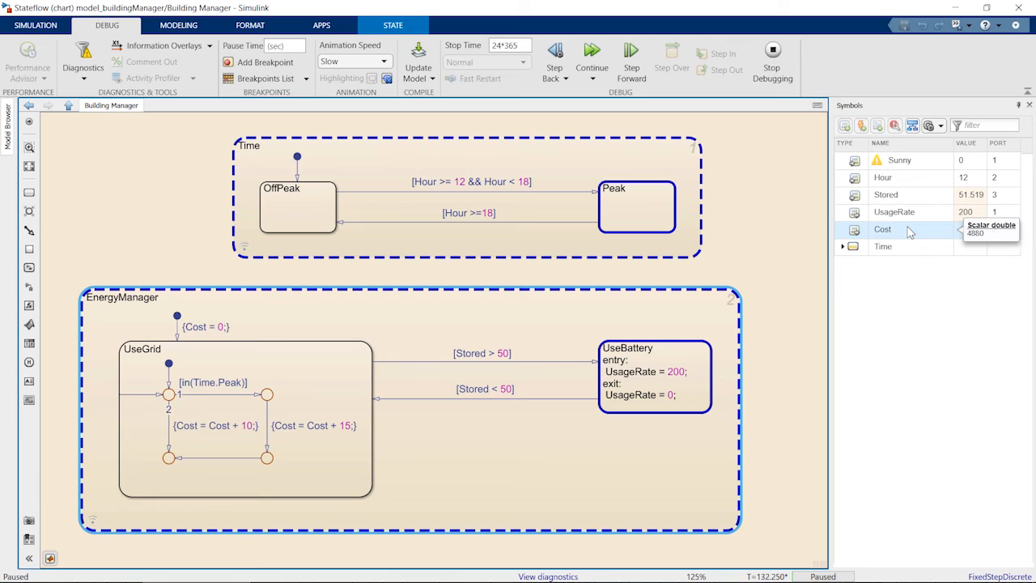
Step: Set the animation speed to None and continue the simulation to its end
left_click(382, 62)
left_click(358, 141)
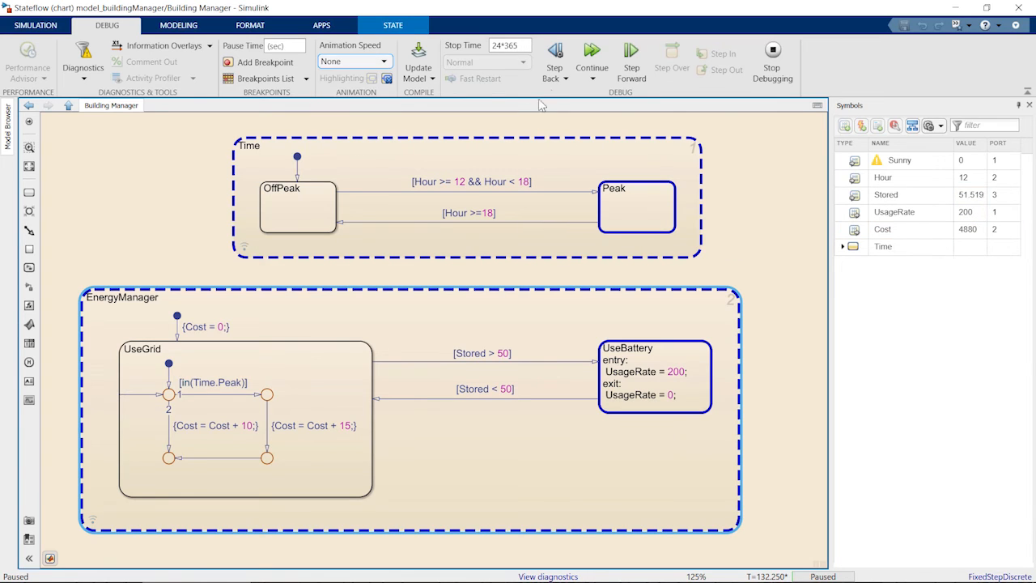
left_click(579, 69)
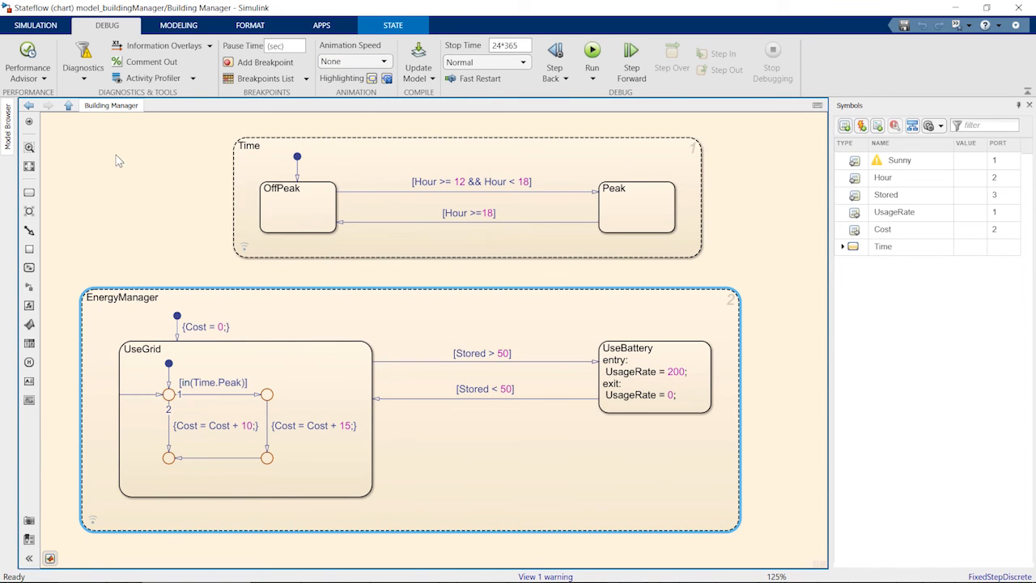
Step: Return to the top-level model and view the Energy scope output
left_click(37, 25)
left_click(68, 106)
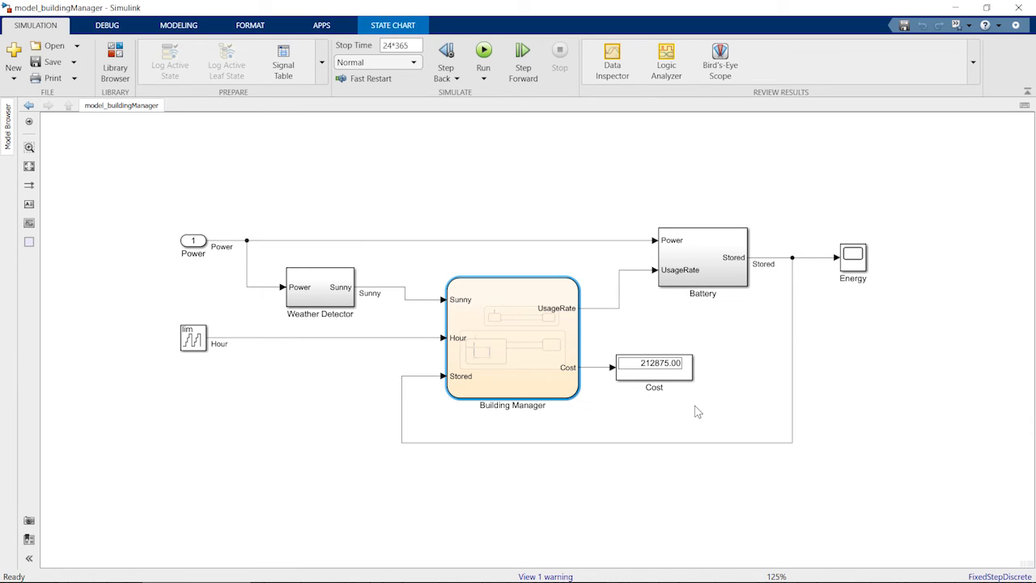
double_click(854, 258)
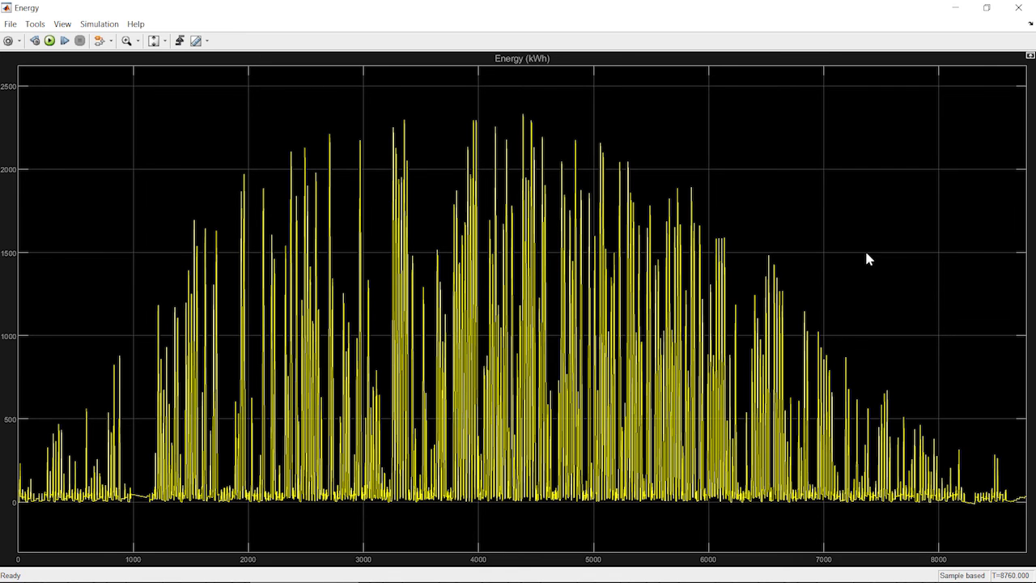
left_click(1019, 7)
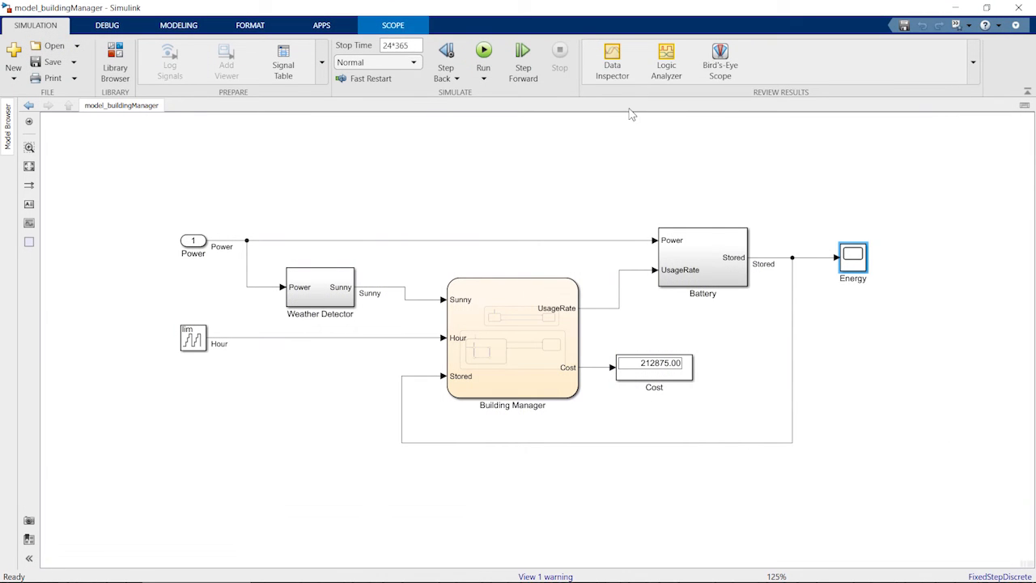
Step: Review the logged Time and EnergyManager state activity in the Simulation Data Inspector and reopen the chart
left_click(631, 66)
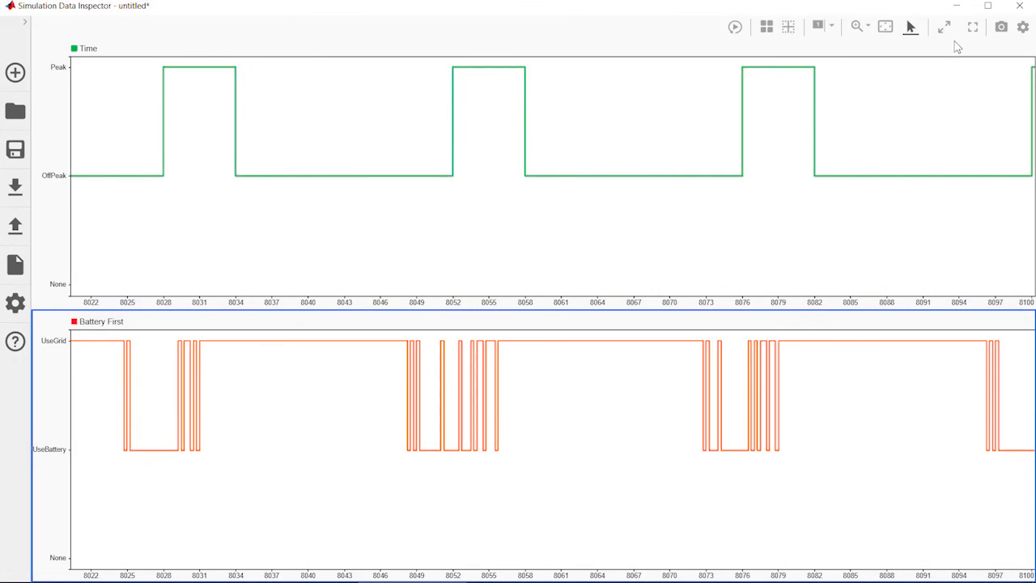
left_click(956, 8)
double_click(540, 344)
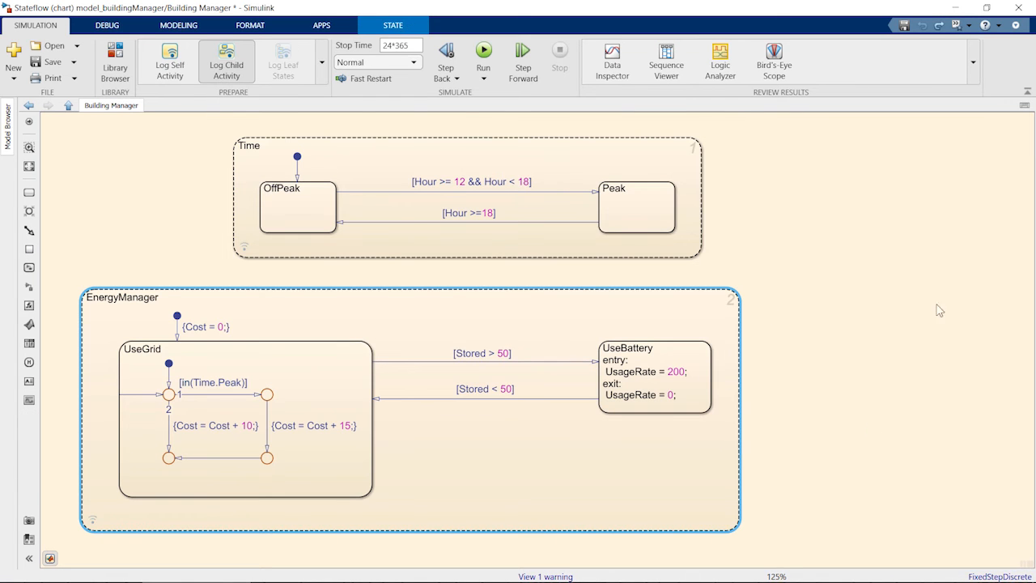
Step: Enlarge the EnergyManager state, move UseBattery aside, and route the Stored > 50 transition through two junction branches into UseBattery
left_click_drag(735, 528, 1001, 532)
left_click_drag(692, 393, 946, 470)
mouse_move(856, 440)
left_mouse_down()
mouse_move(576, 394)
mouse_move(514, 359)
mouse_move(537, 370)
mouse_move(902, 369)
mouse_move(902, 423)
left_mouse_up()
mouse_move(539, 370)
left_mouse_down()
mouse_move(537, 447)
mouse_move(856, 448)
left_mouse_up()
Step: Label the upper branch [in(Time.Peak)] and the lower branch [in(Time.OffPeak)] && Sunny
left_click(682, 368)
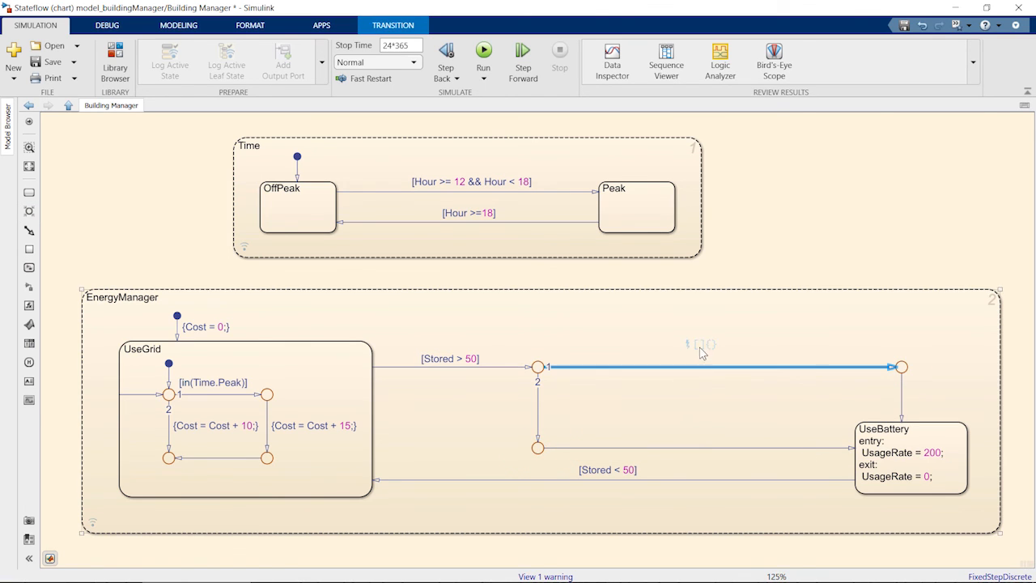
type("[in(Time.Peak)]")
left_click(694, 447)
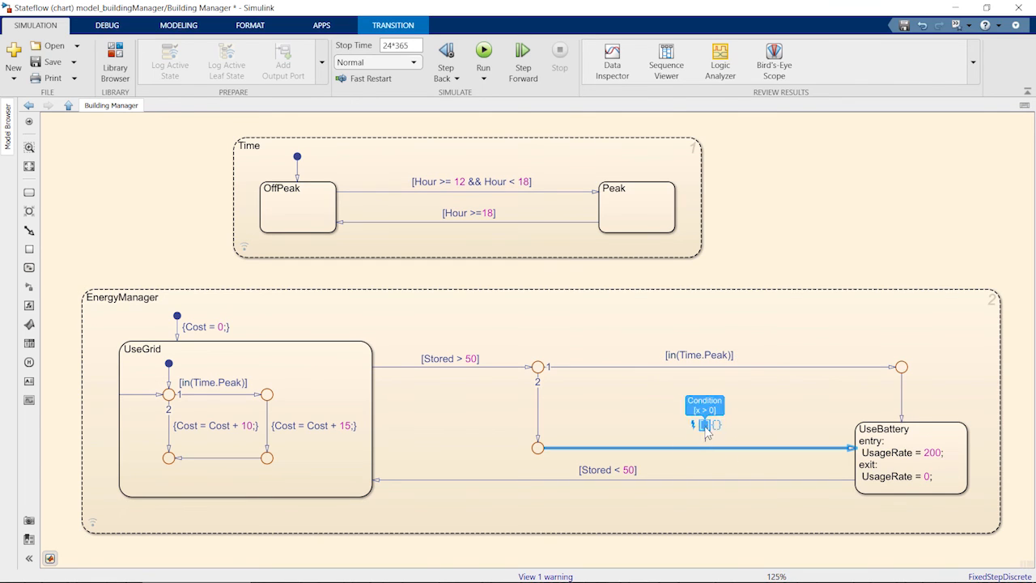
type("[in(Time.OffPeak)]")
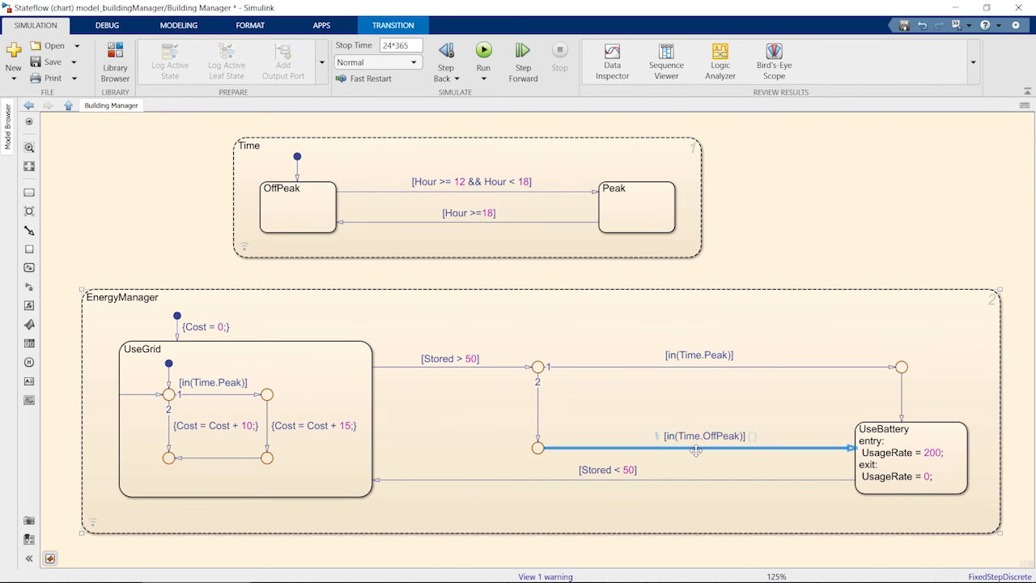
type(" && Sunny")
left_click(787, 229)
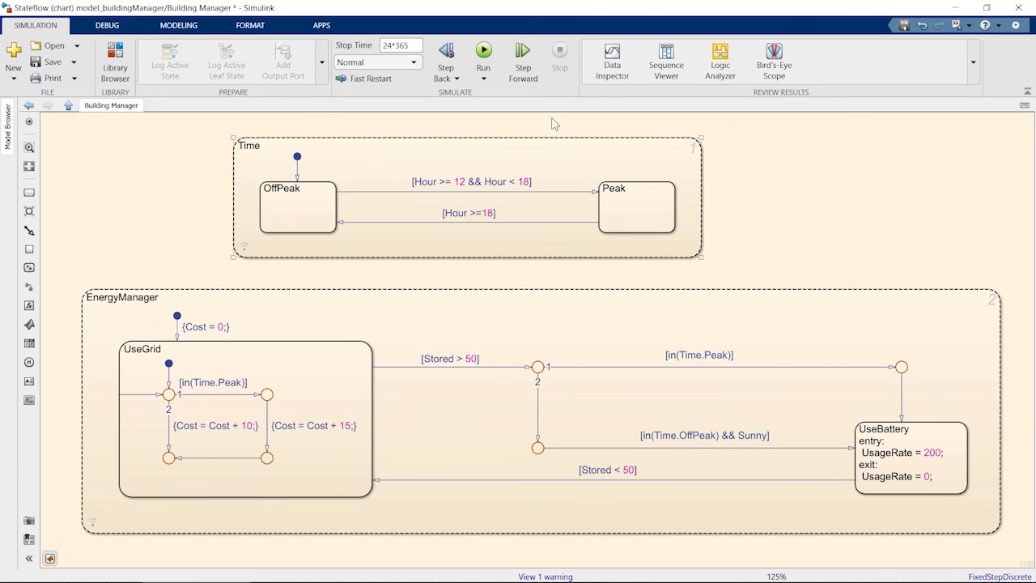
Step: Run the simulation and return to the top-level model to see the Cost display
left_click(483, 53)
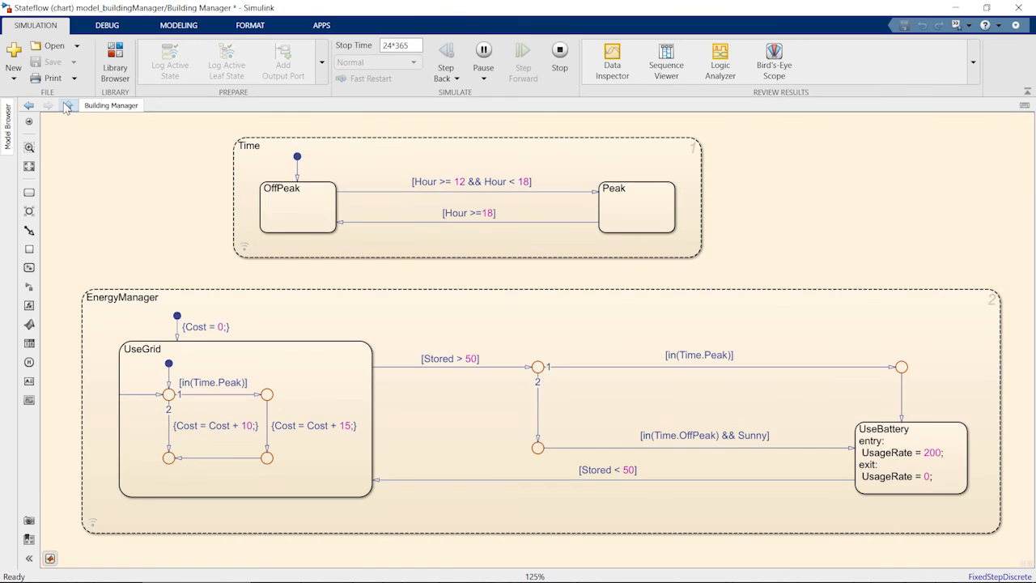
left_click(68, 106)
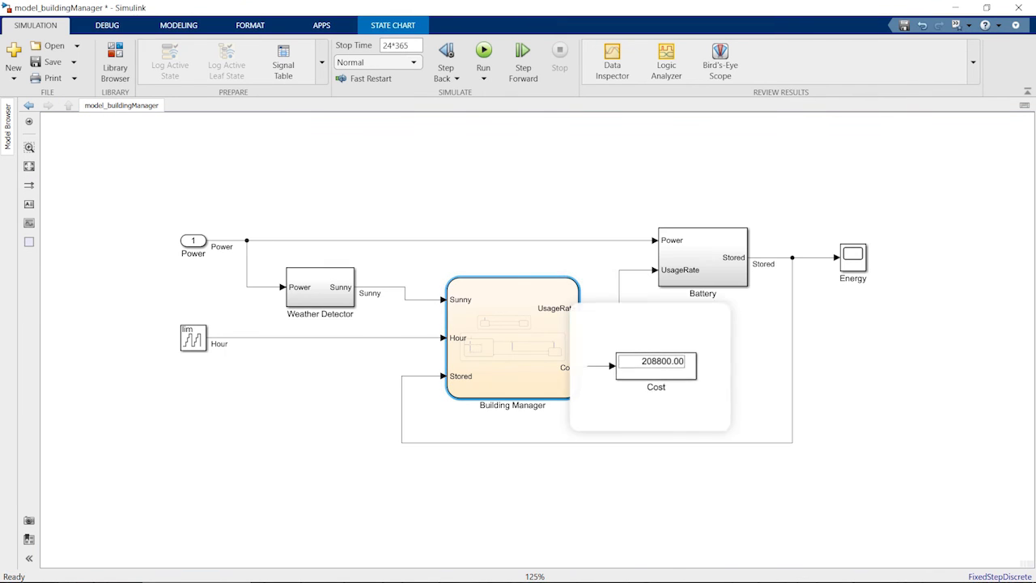